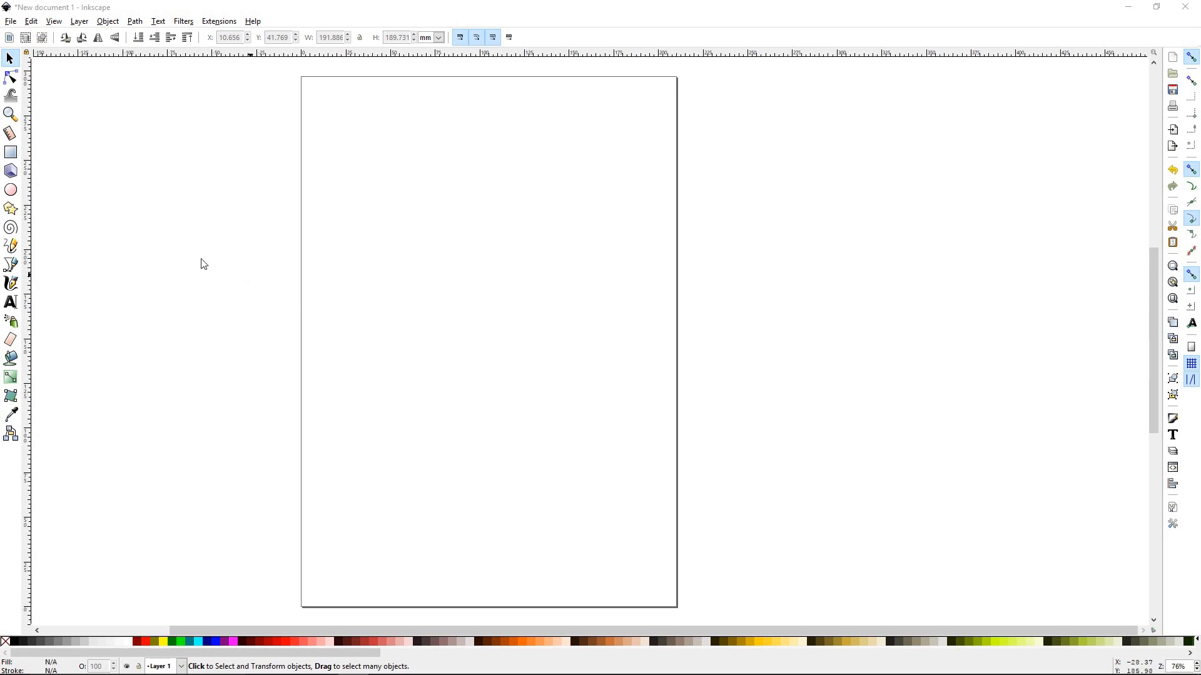
Draw a five-pointed star in the upper part of the page with no fill
{"action": "left_click", "coordinate": [12, 209]}
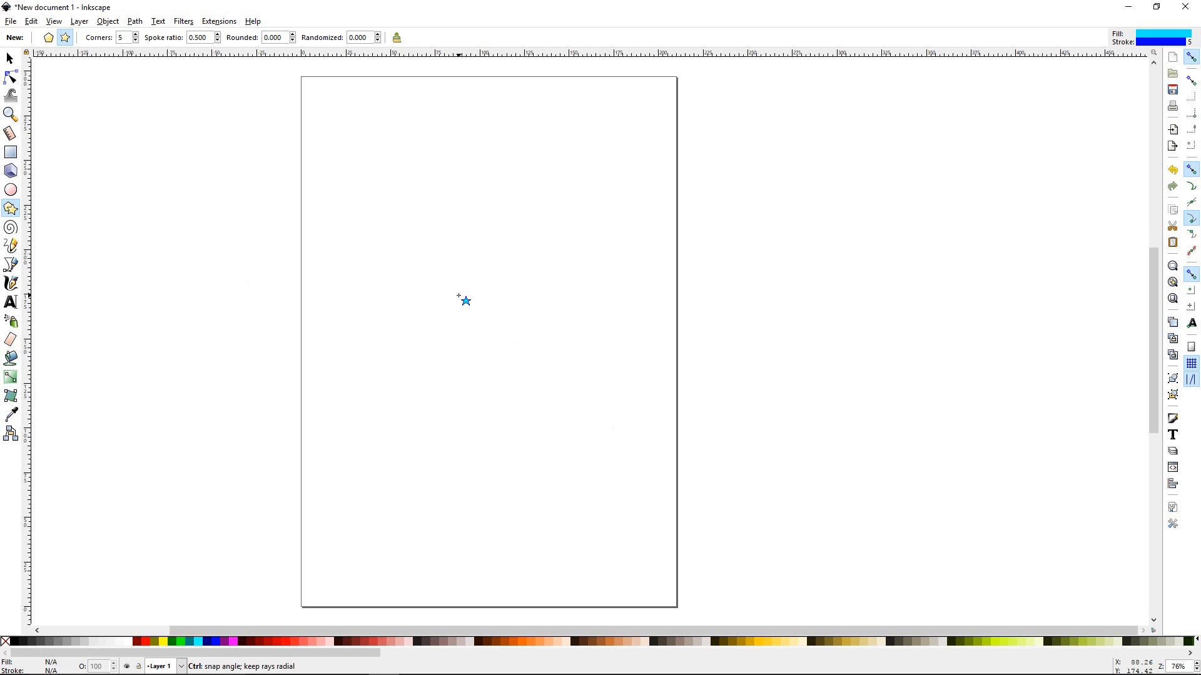
{"action": "left_click_drag", "start_coordinate": [459, 295], "coordinate": [535, 389]}
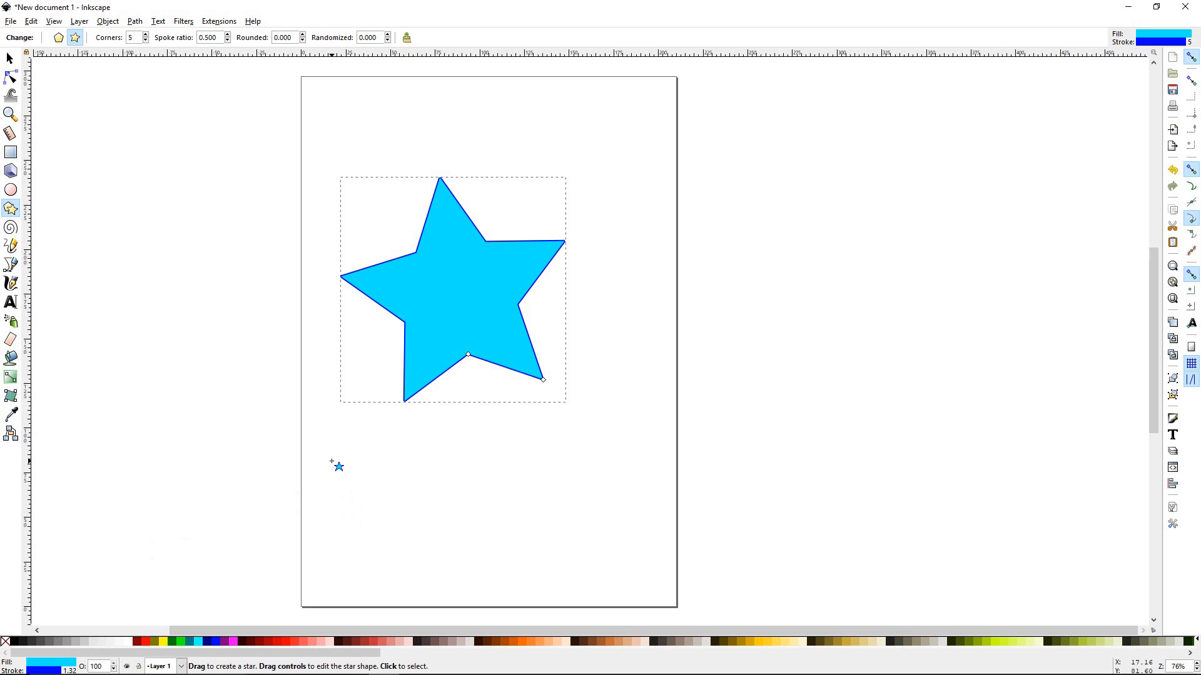
{"action": "left_click", "coordinate": [6, 642]}
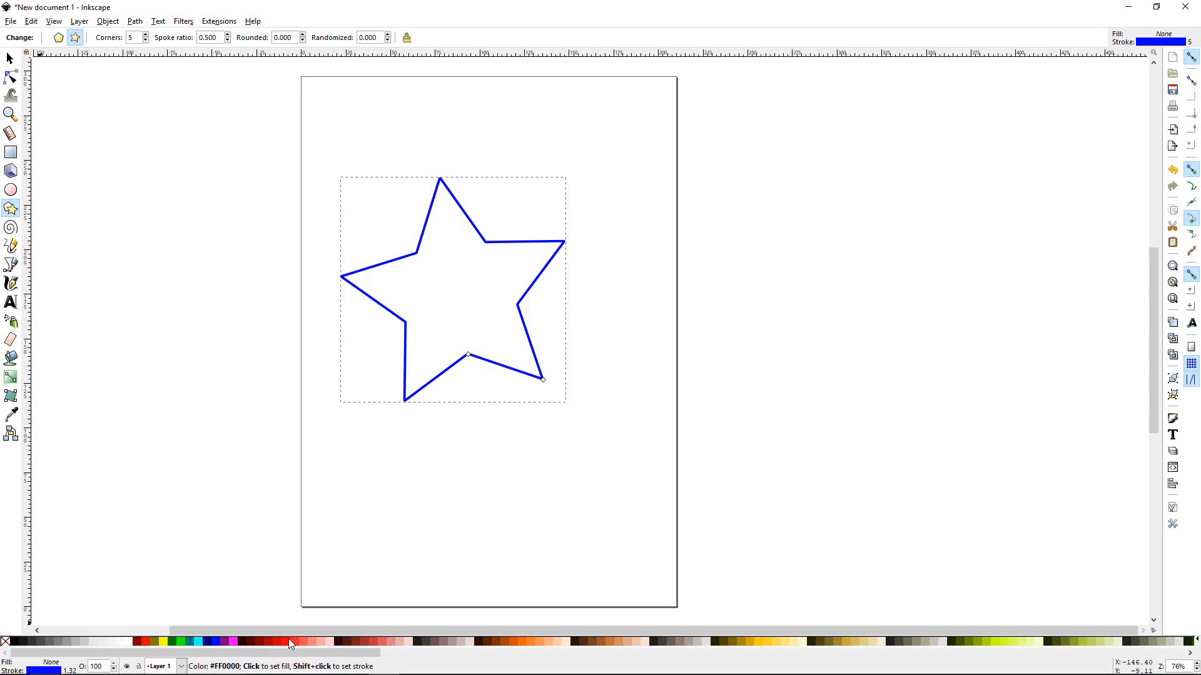
Cycle the star's outline through palette colours ending on fuchsia, keeping the fill removed
{"action": "left_click", "coordinate": [384, 641], "text": "shift"}
{"action": "left_click", "coordinate": [512, 646], "text": "shift"}
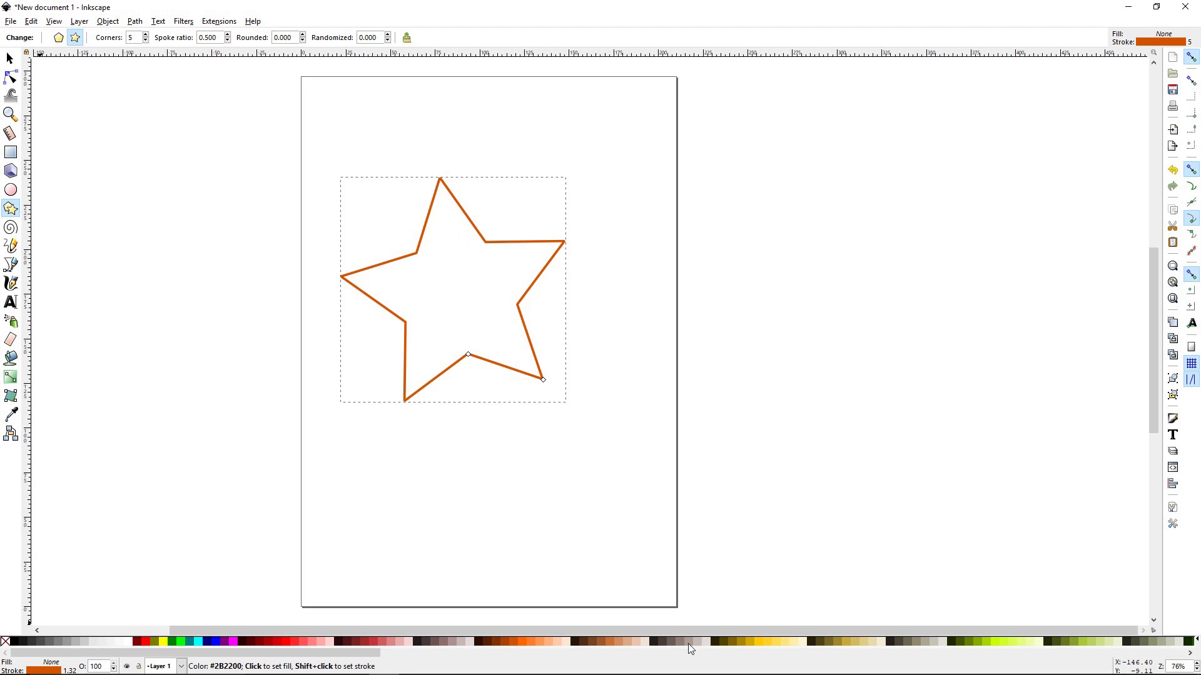
{"action": "left_click", "coordinate": [776, 644], "text": "shift"}
{"action": "left_click", "coordinate": [948, 643], "text": "shift"}
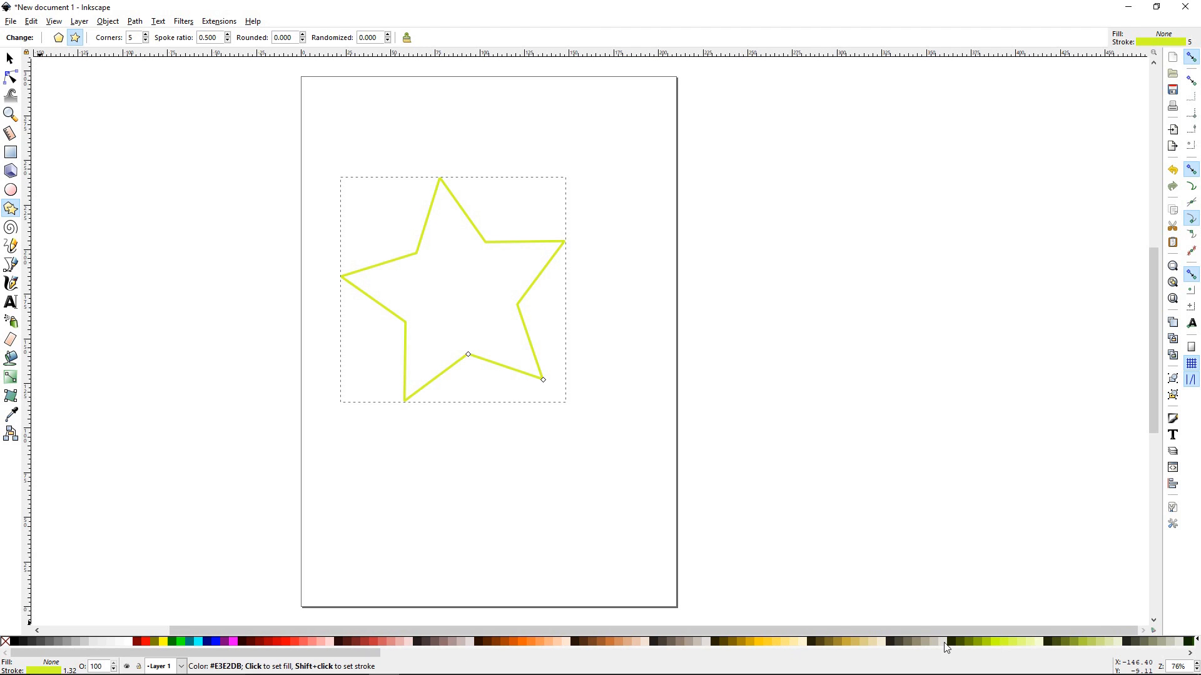
{"action": "left_click", "coordinate": [203, 645], "text": "shift"}
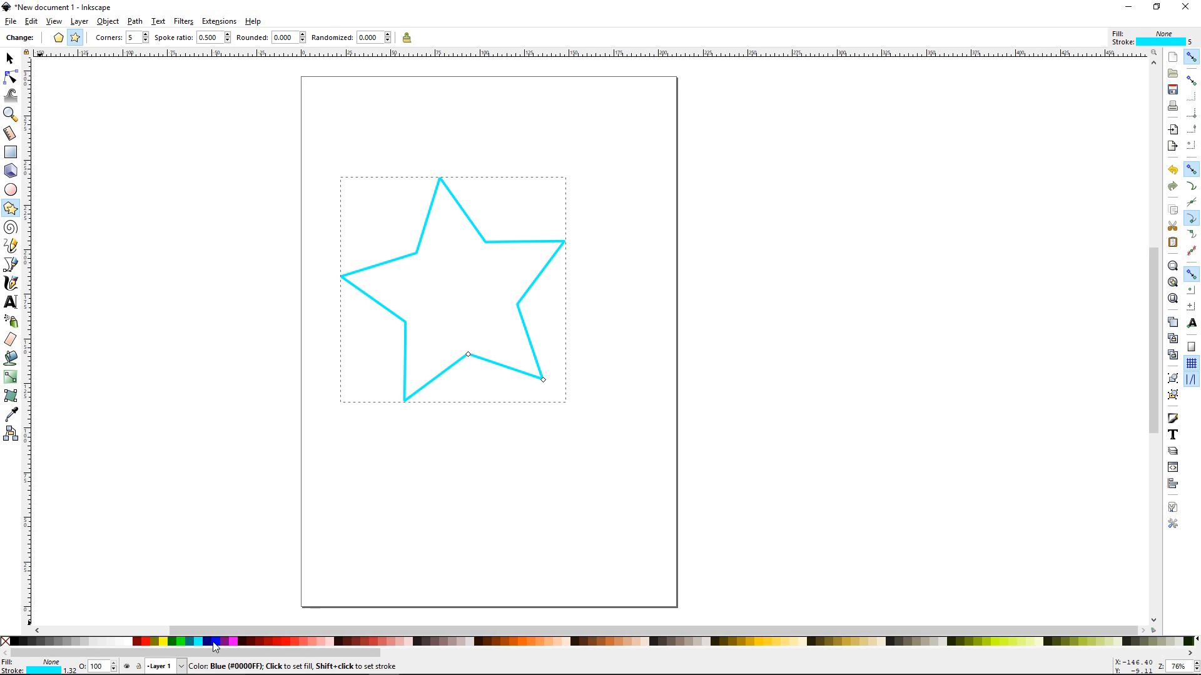
{"action": "left_click", "coordinate": [234, 644], "text": "shift"}
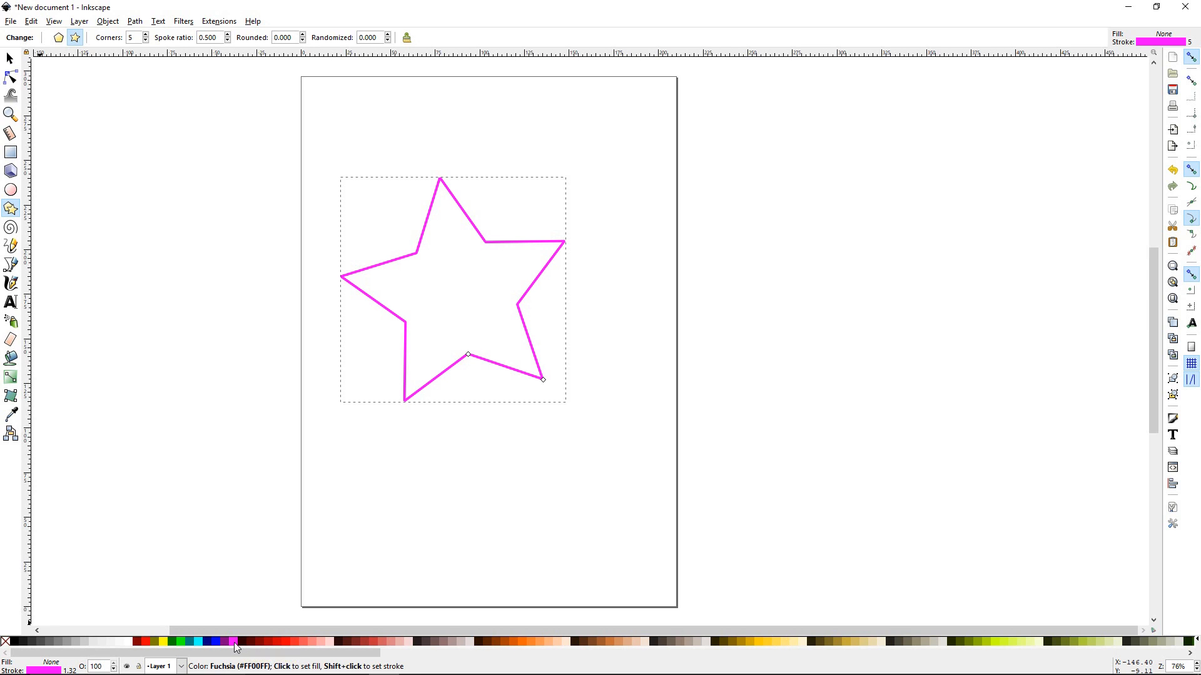
{"action": "left_click", "coordinate": [235, 646]}
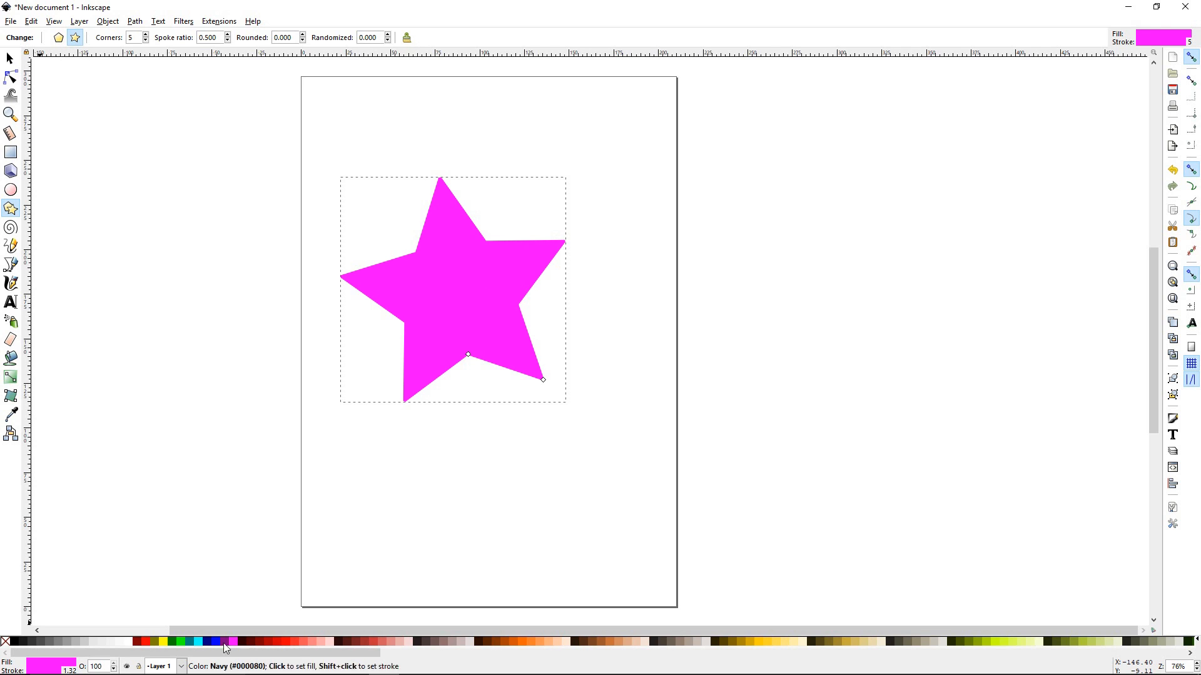
{"action": "left_click", "coordinate": [7, 643]}
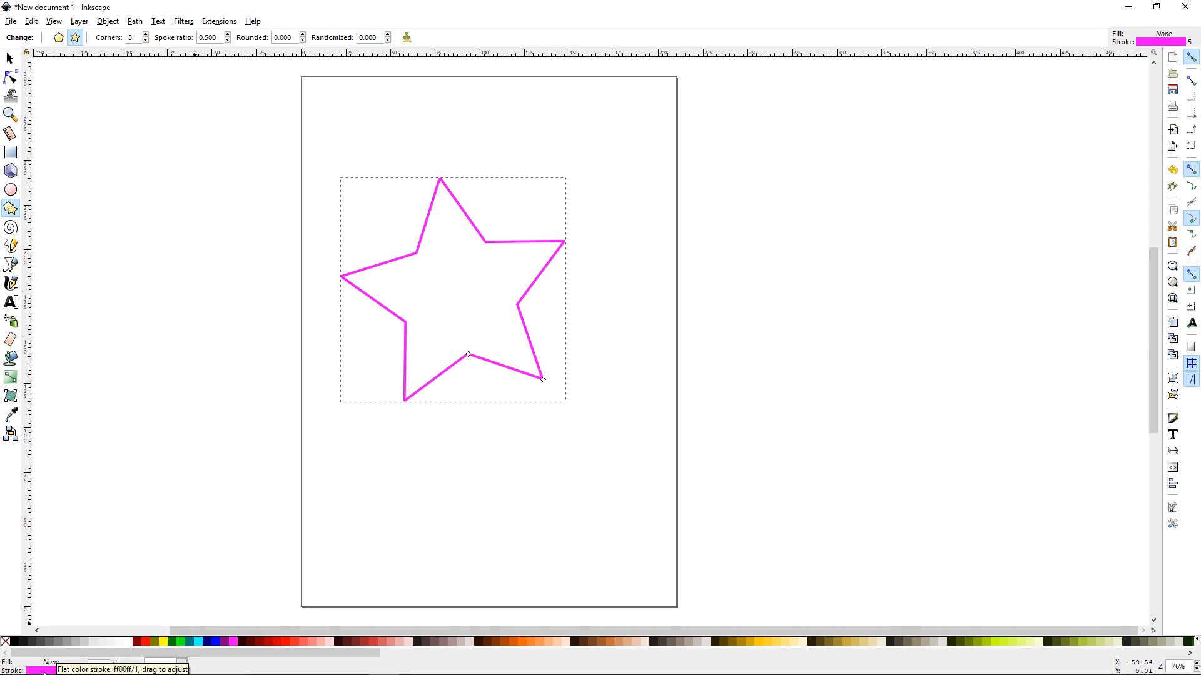
Bring up the Fill and Stroke dialog from the Object menu and view the stroke paint settings
{"action": "left_click", "coordinate": [107, 21]}
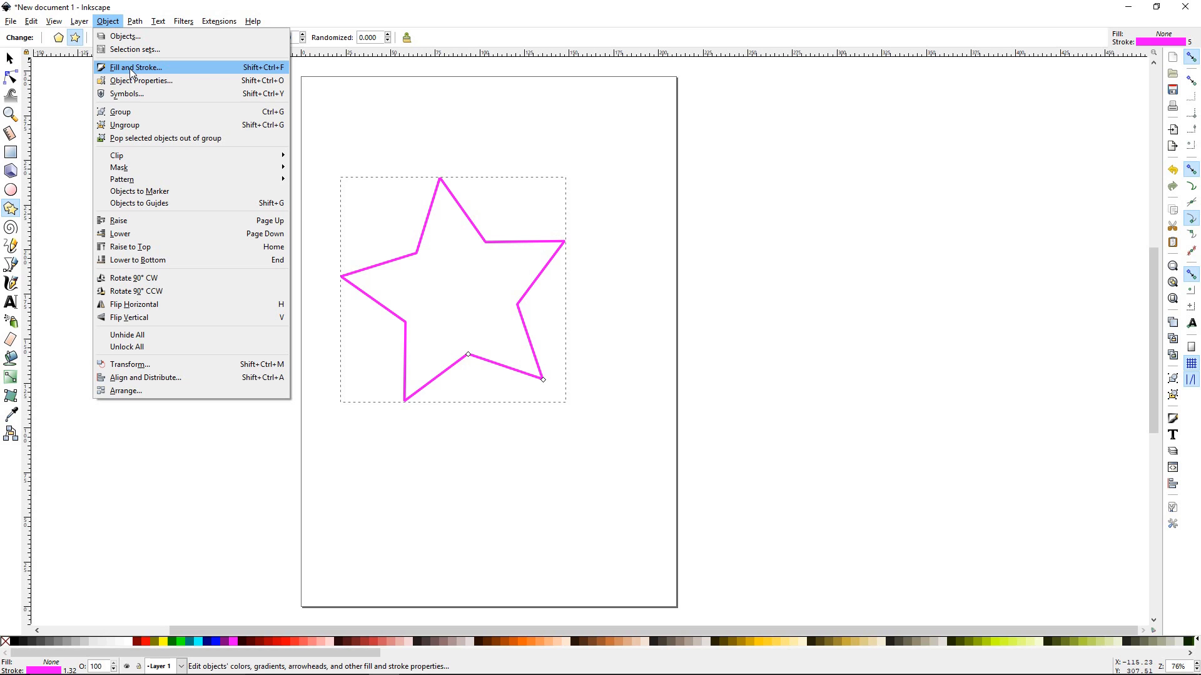
{"action": "left_click", "coordinate": [134, 68]}
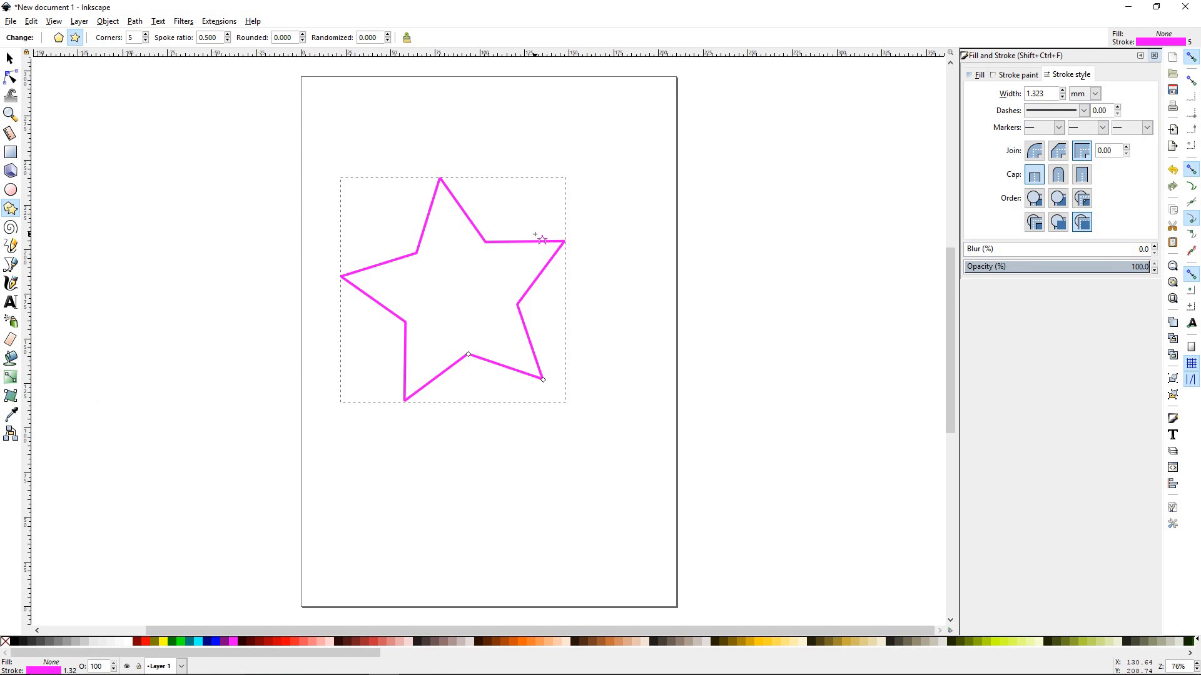
{"action": "left_click", "coordinate": [1014, 75]}
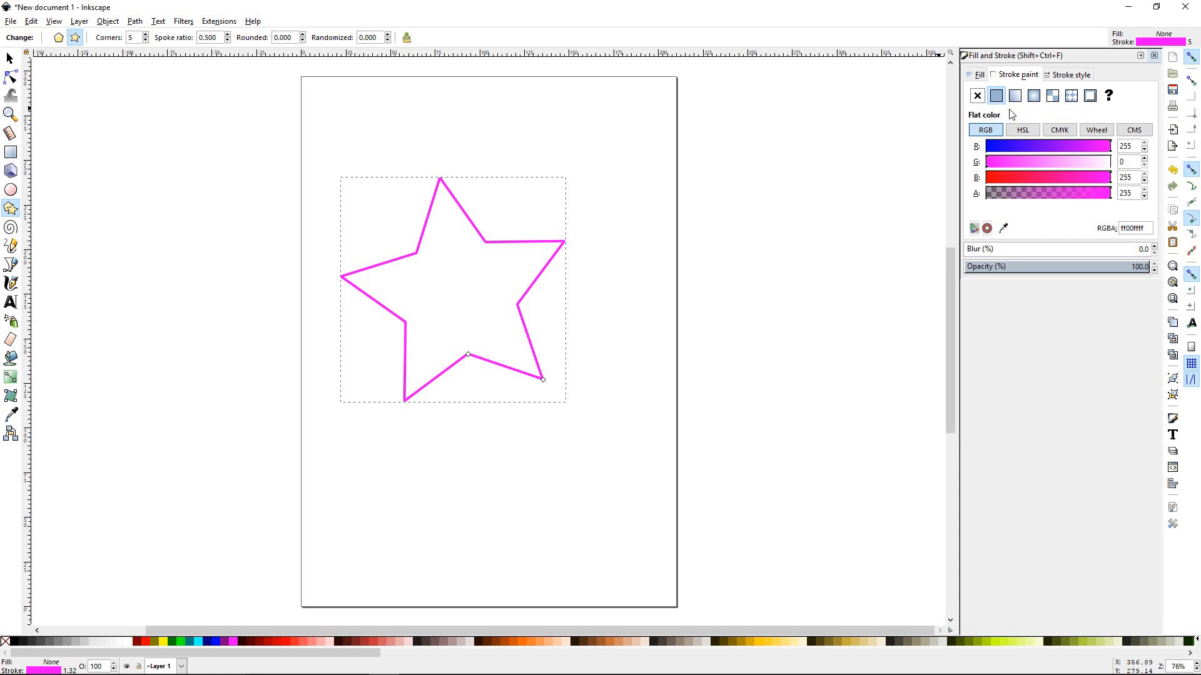
{"action": "left_click", "coordinate": [1067, 75]}
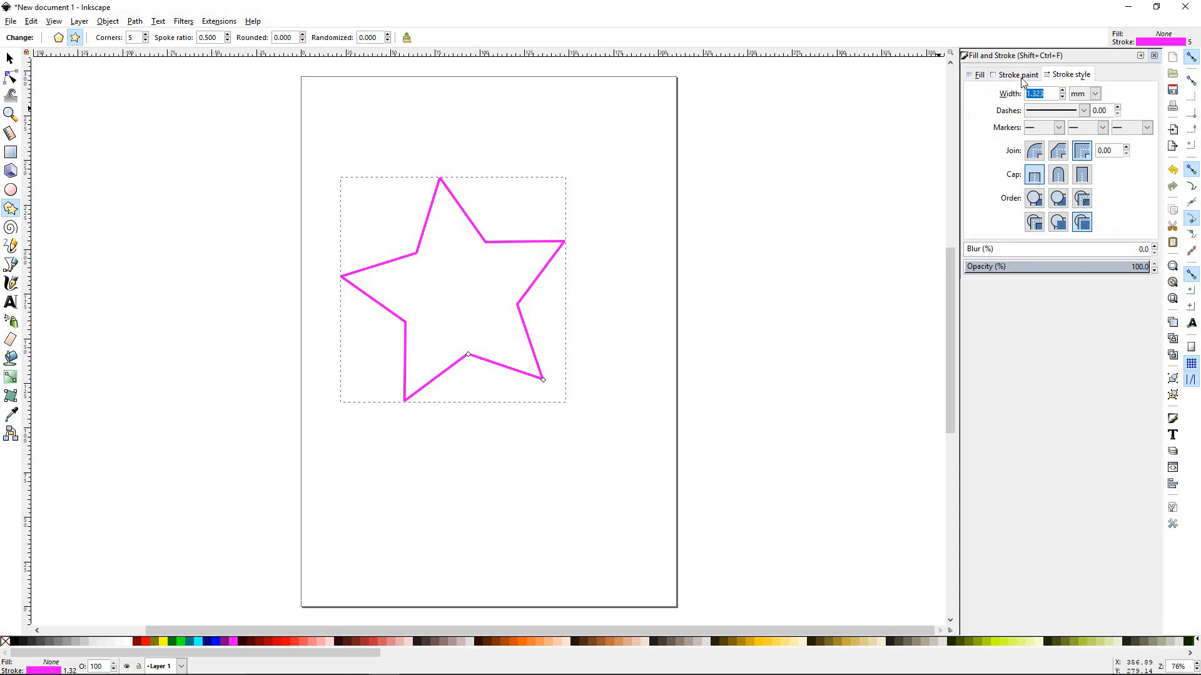
{"action": "left_click", "coordinate": [1022, 77]}
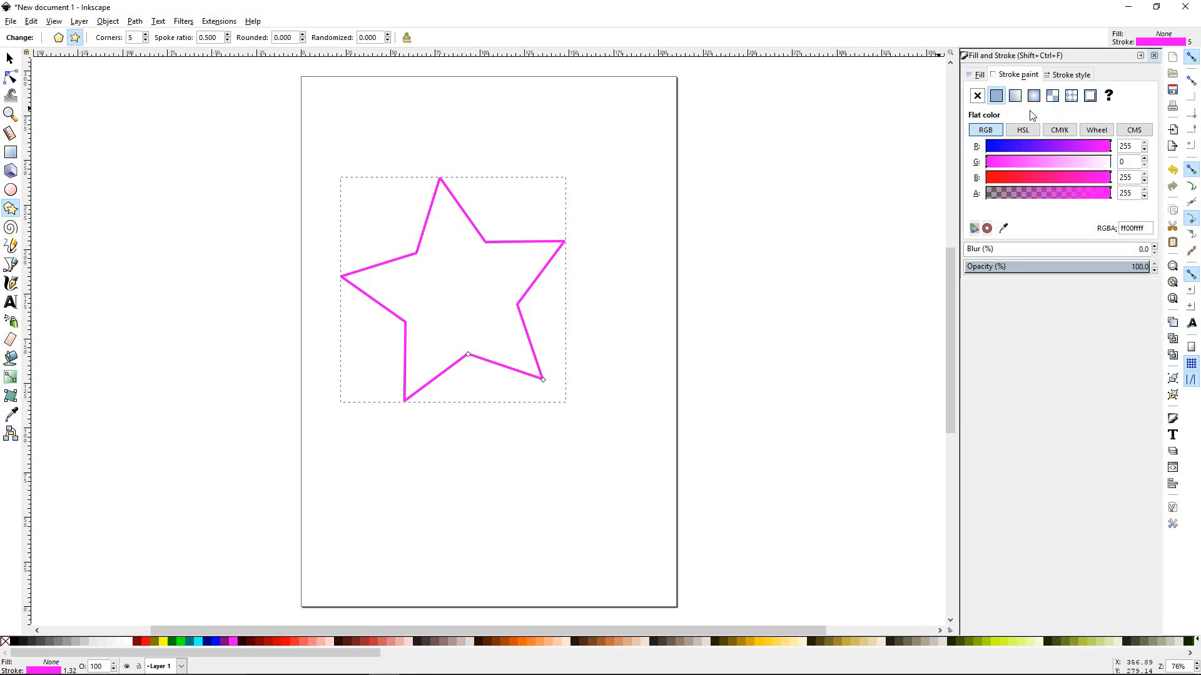
Try no paint and swatch paint for the outline, then return it to flat fuchsia colour
{"action": "left_click", "coordinate": [977, 95]}
{"action": "left_click", "coordinate": [997, 96]}
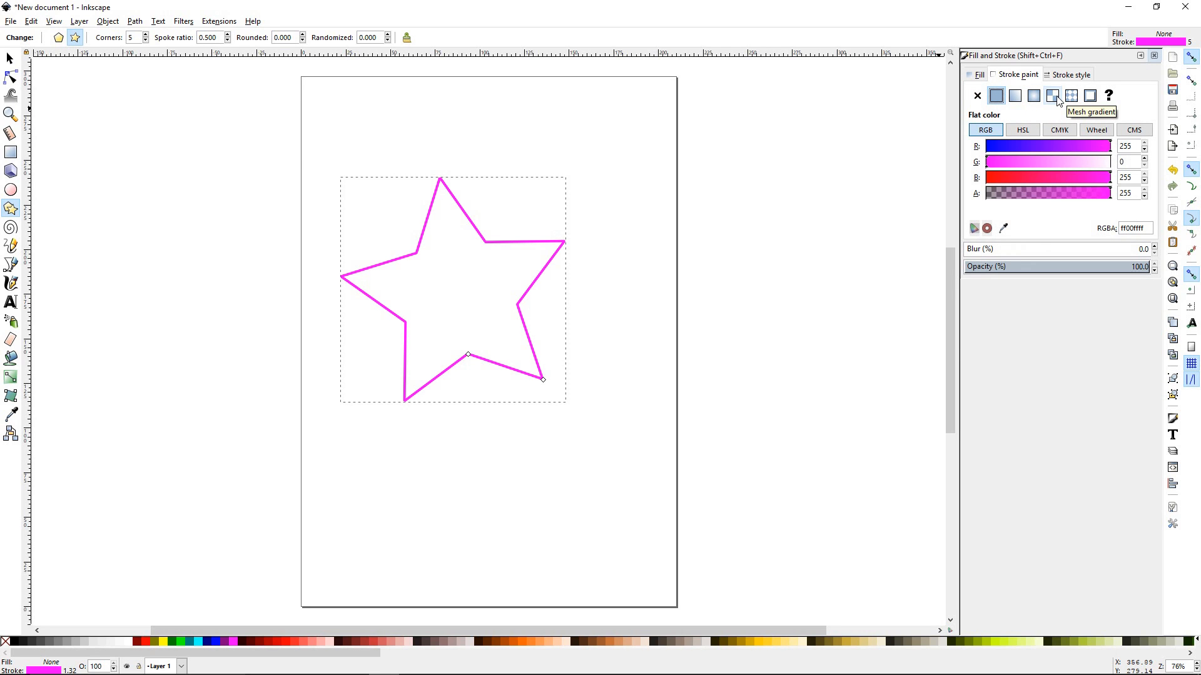
{"action": "left_click", "coordinate": [1090, 96]}
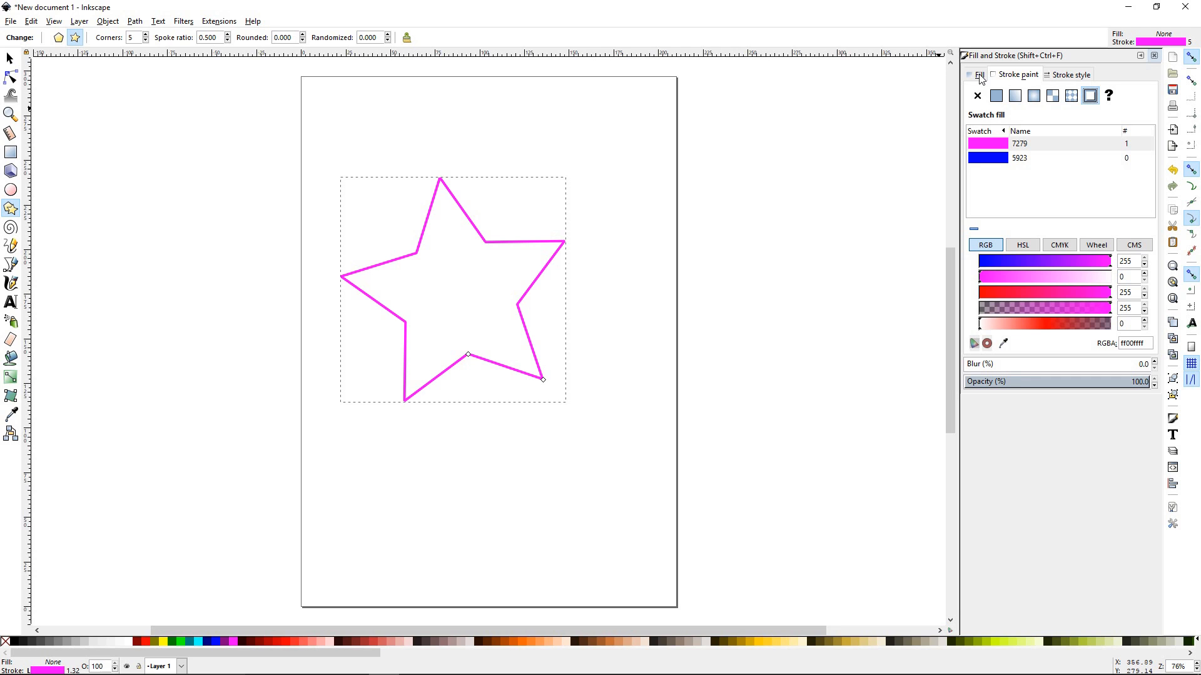
{"action": "left_click", "coordinate": [996, 94]}
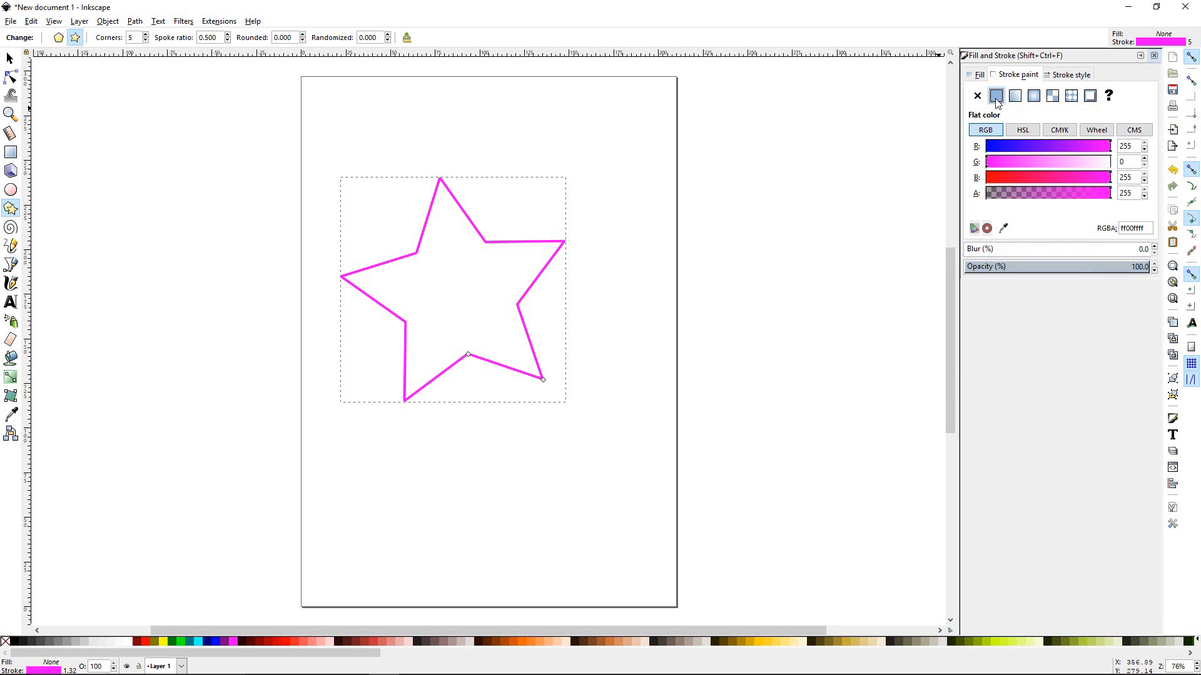
{"action": "left_click", "coordinate": [980, 75]}
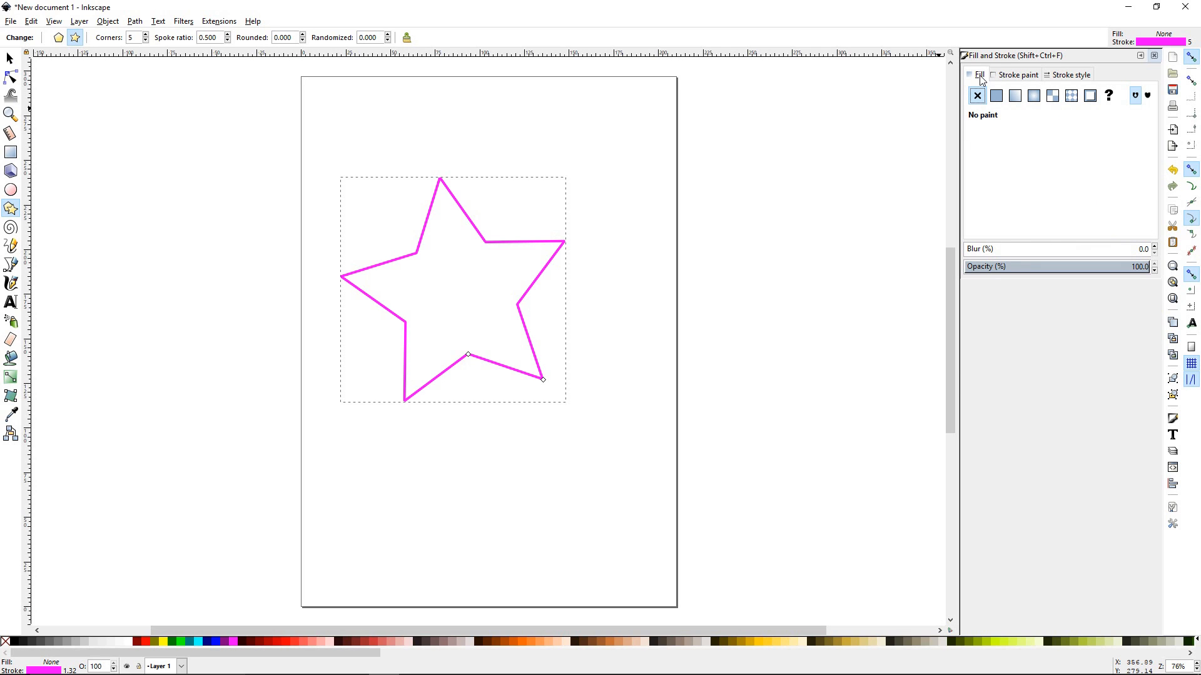
{"action": "left_click", "coordinate": [1018, 75]}
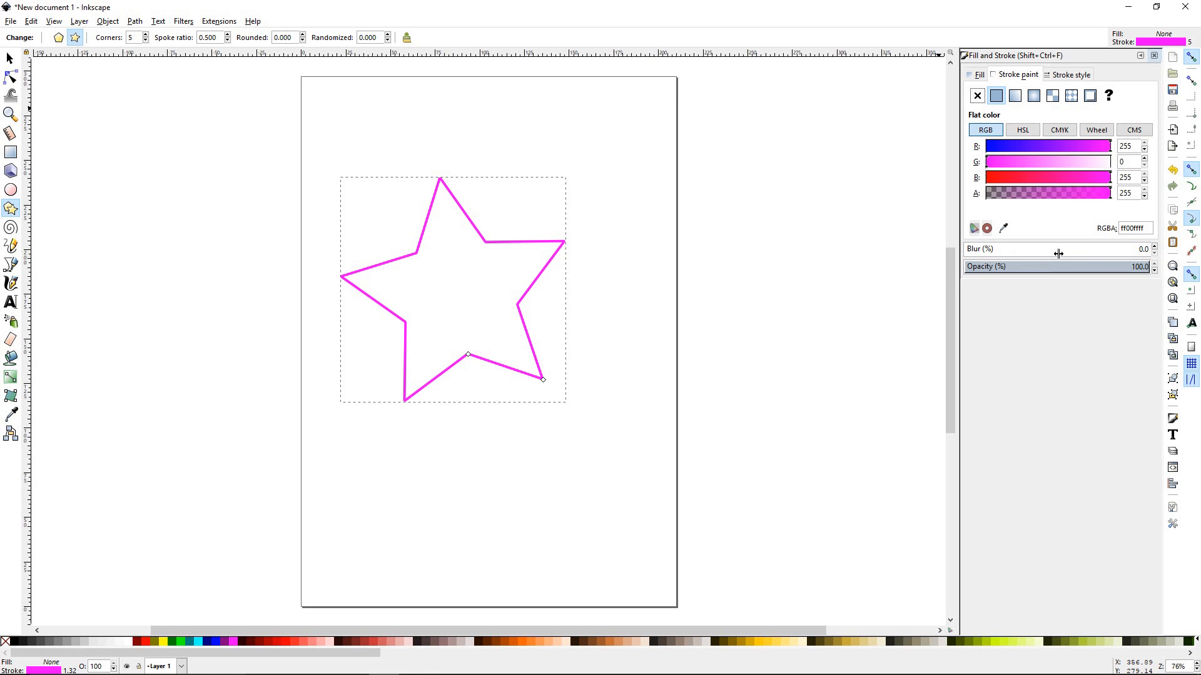
Measure the star's outline width in pixels and set it to 5 px
{"action": "left_click", "coordinate": [1072, 78]}
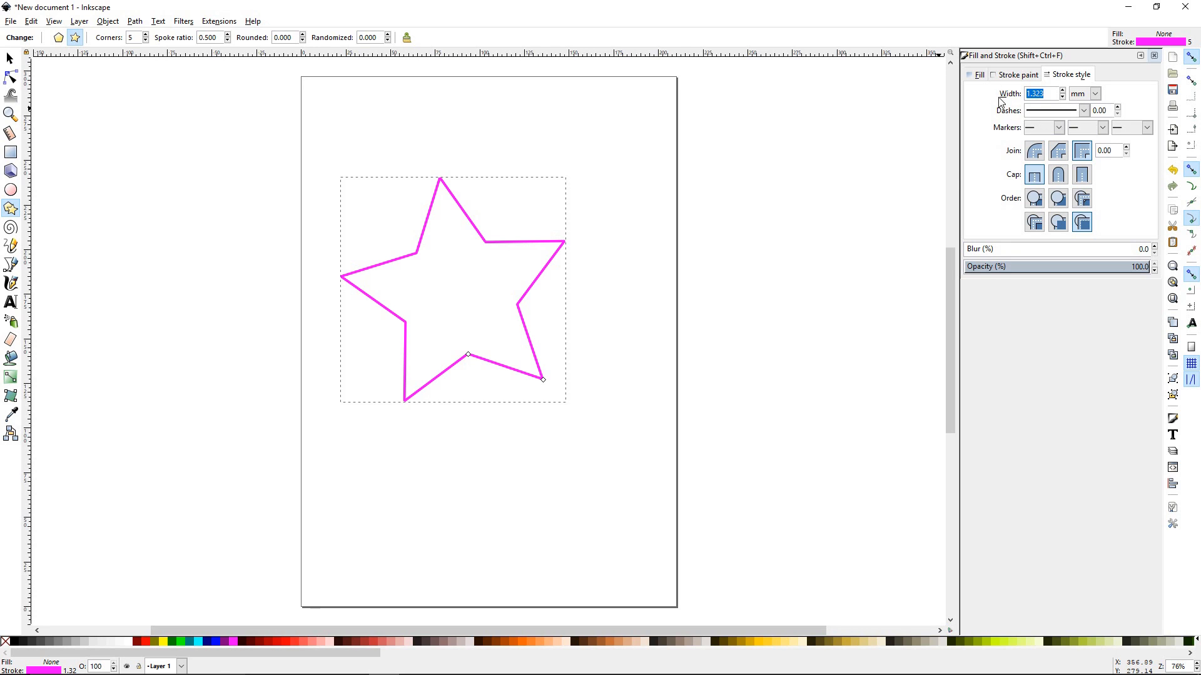
{"action": "left_click", "coordinate": [1096, 95]}
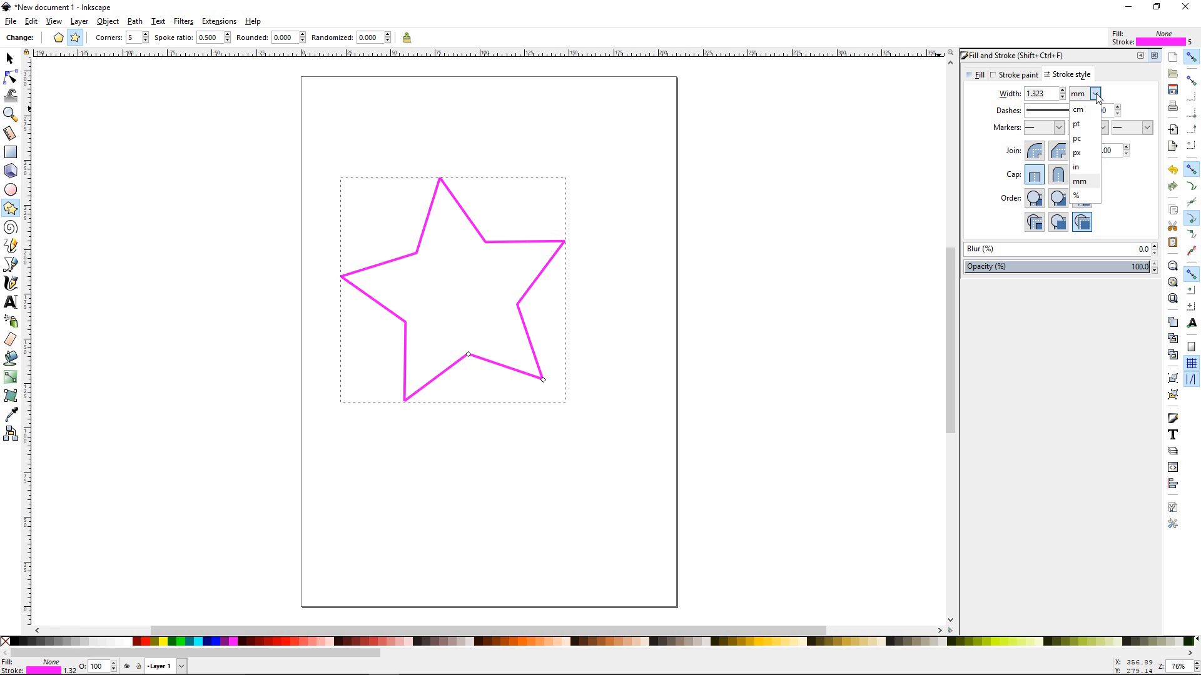
{"action": "left_click", "coordinate": [1079, 154]}
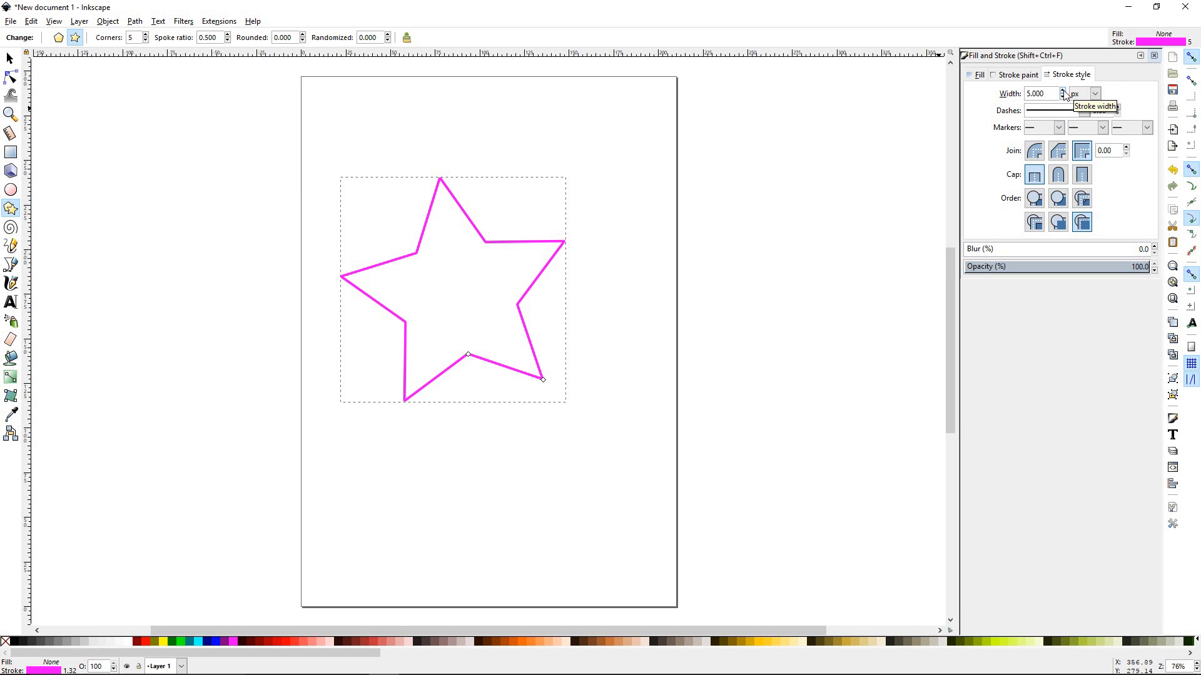
{"action": "left_click_drag", "start_coordinate": [1064, 91], "coordinate": [1065, 98]}
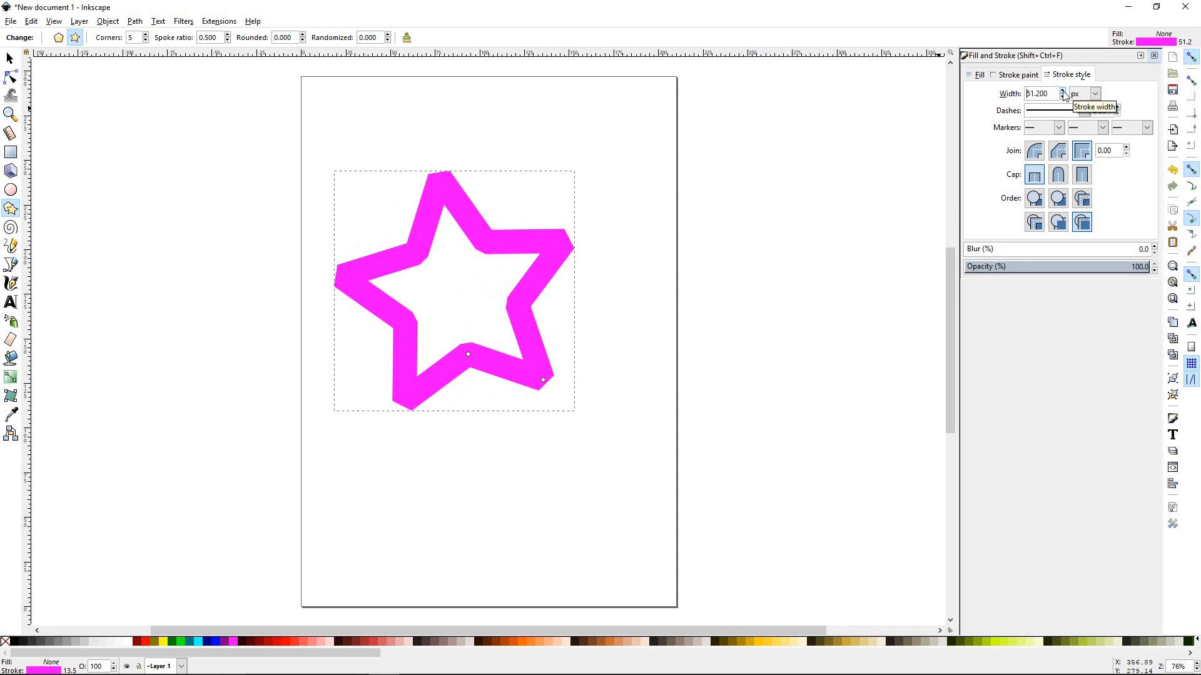
{"action": "mouse_move", "coordinate": [1065, 96]}
{"action": "left_mouse_down"}
{"action": "mouse_move", "coordinate": [1066, 108]}
{"action": "mouse_move", "coordinate": [1000, 92]}
{"action": "left_mouse_up"}
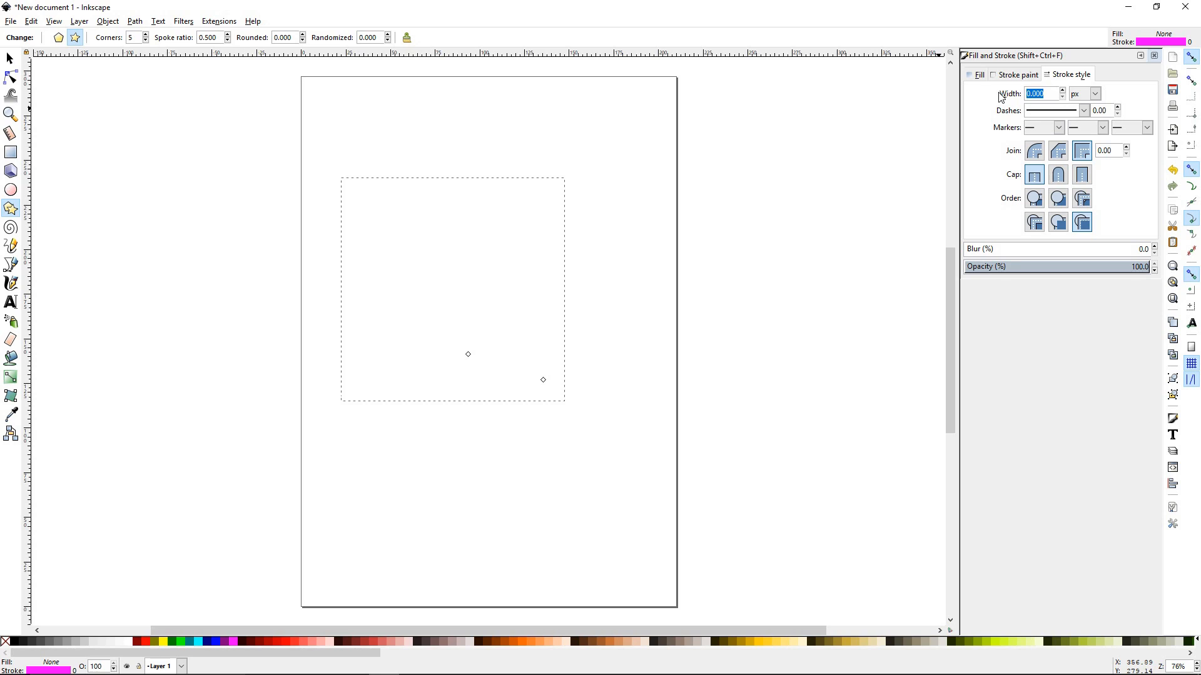
{"action": "type", "text": "5"}
{"action": "key", "text": "Return"}
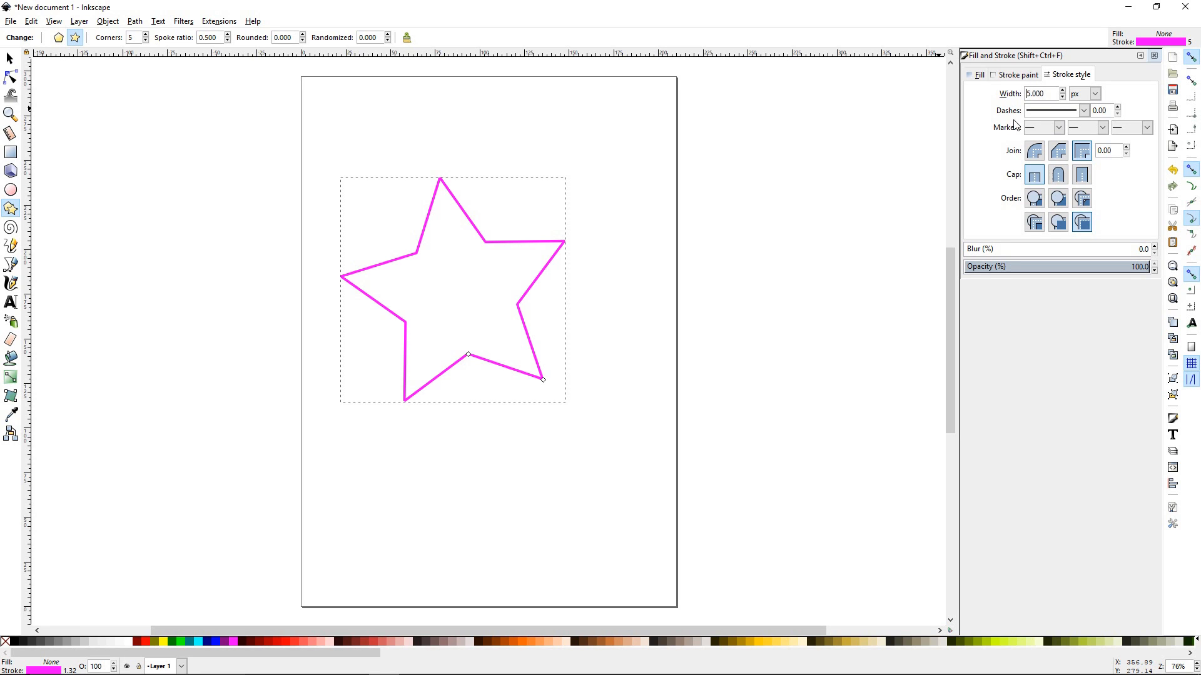
{"action": "left_click", "coordinate": [1084, 111]}
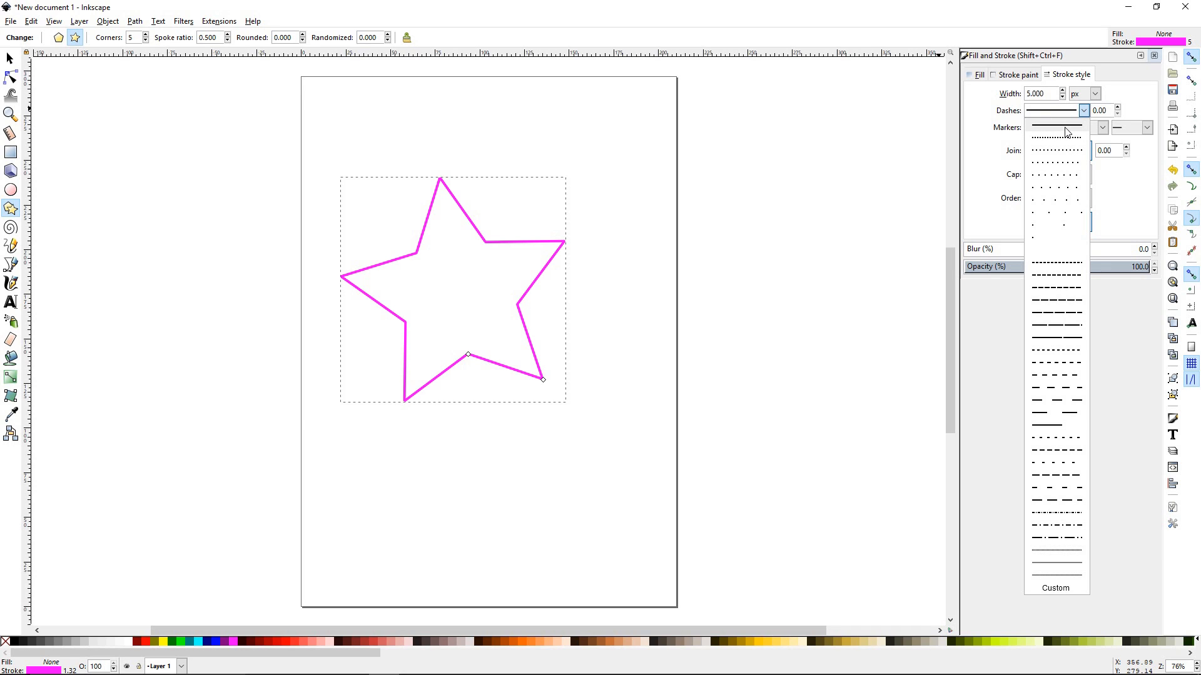
{"action": "left_click", "coordinate": [1055, 318]}
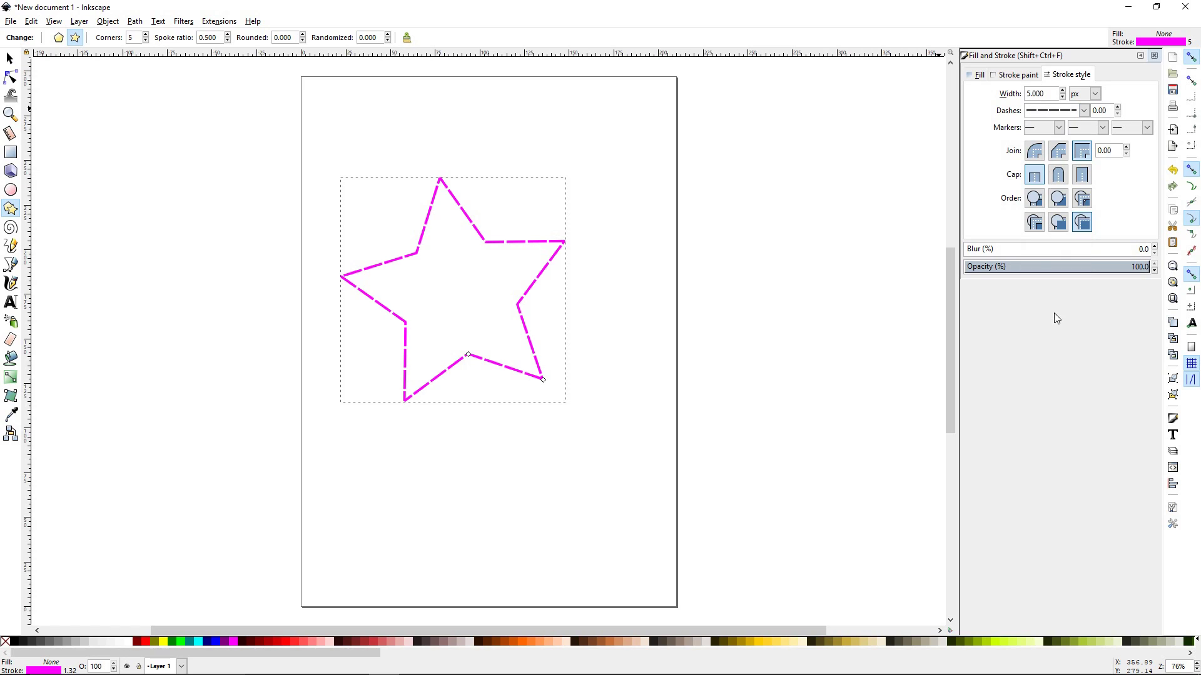
{"action": "left_click", "coordinate": [1083, 111]}
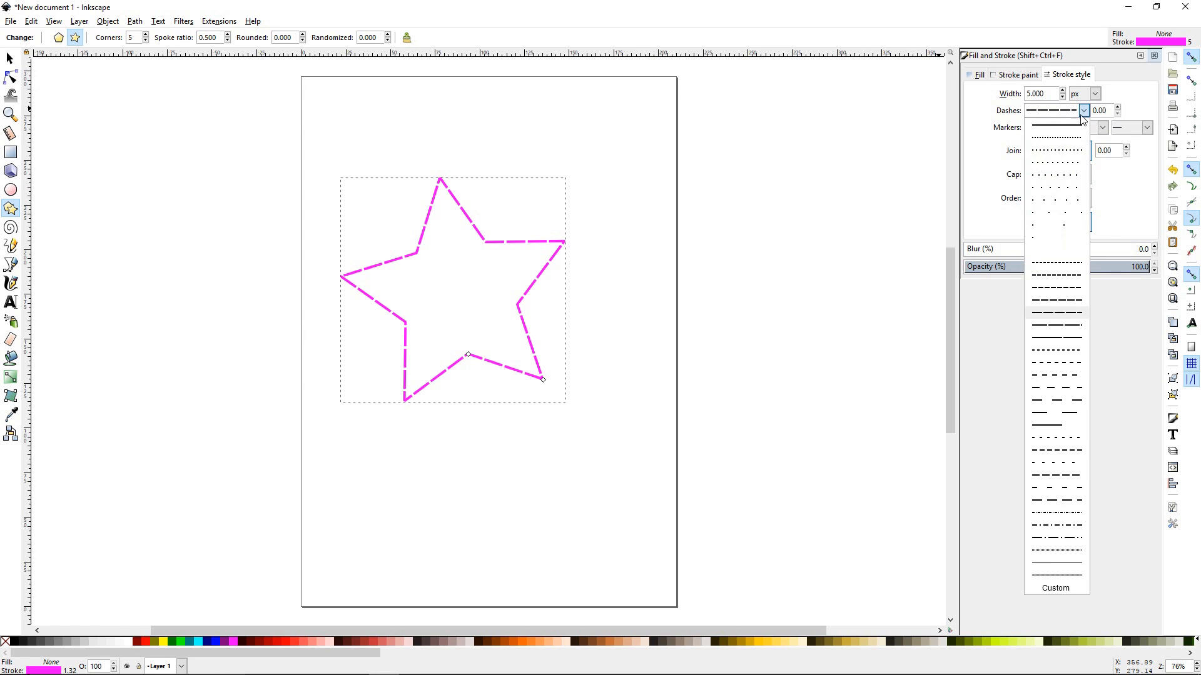
{"action": "left_click", "coordinate": [1057, 517]}
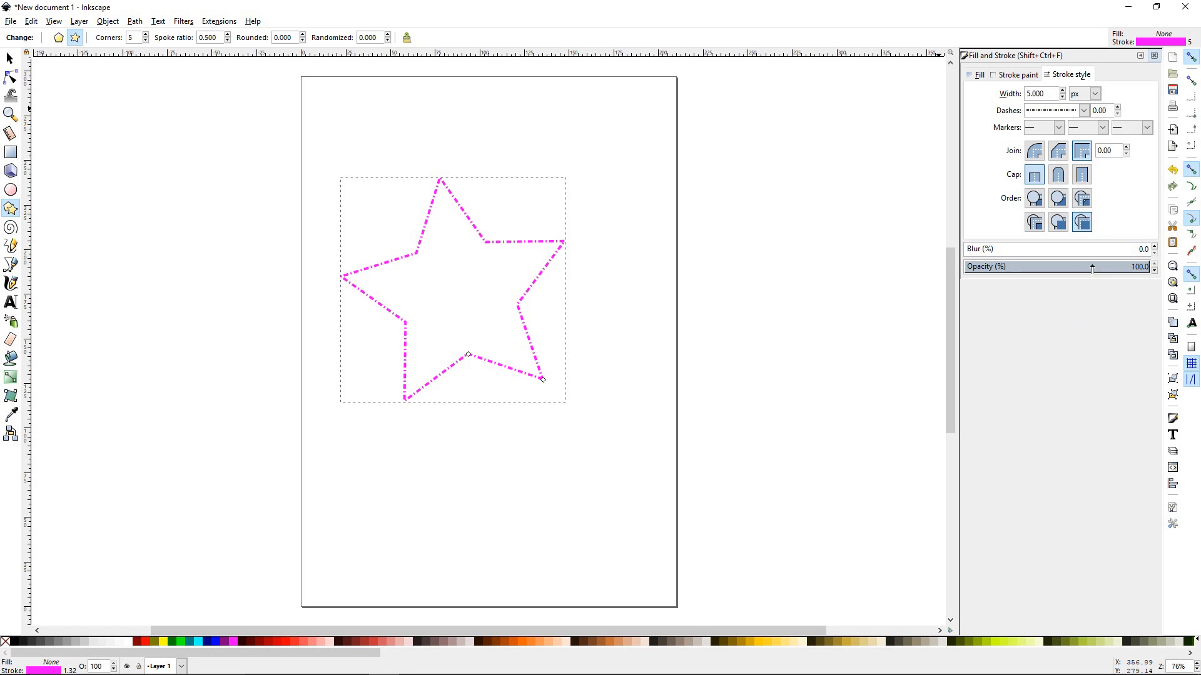
{"action": "left_click", "coordinate": [1118, 108]}
{"action": "left_click", "coordinate": [1118, 107]}
{"action": "left_click", "coordinate": [1118, 107]}
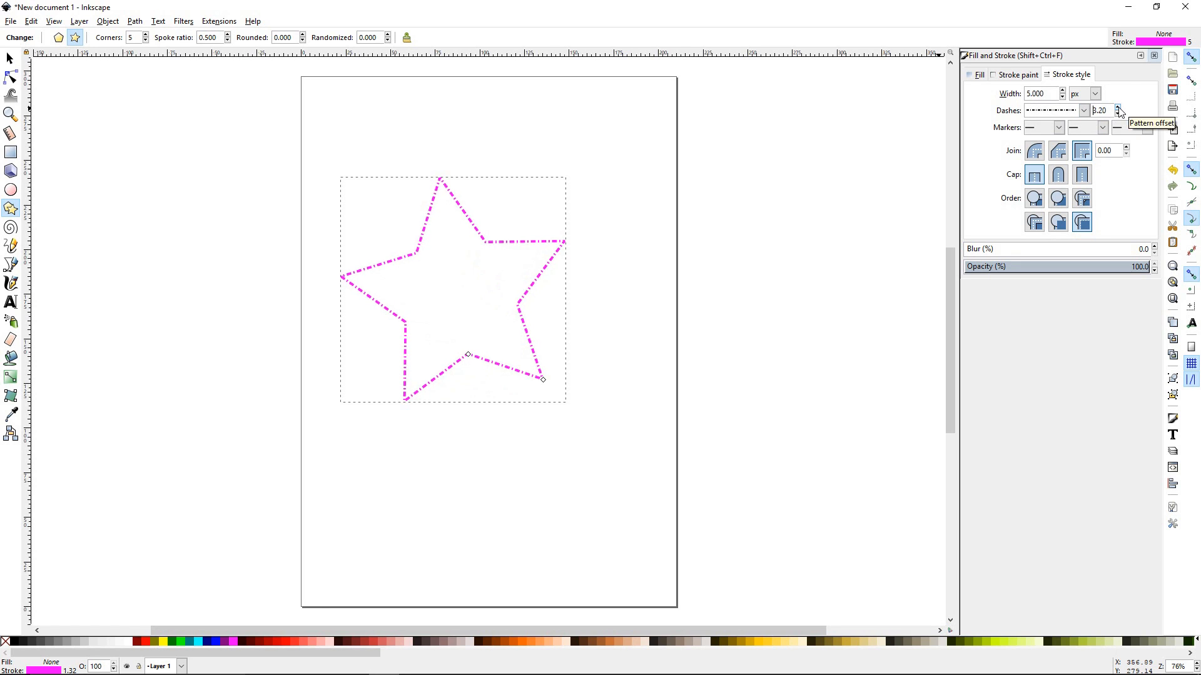
{"action": "left_click", "coordinate": [1119, 107]}
{"action": "left_click", "coordinate": [1119, 107]}
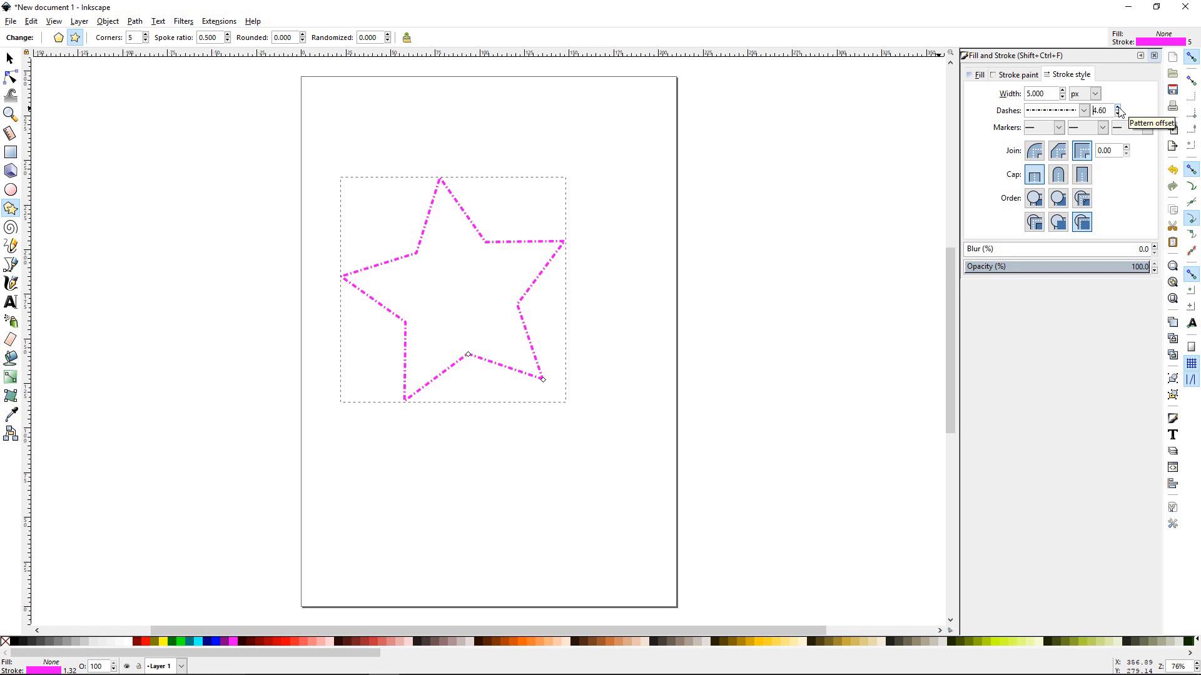
{"action": "left_click", "coordinate": [1118, 113]}
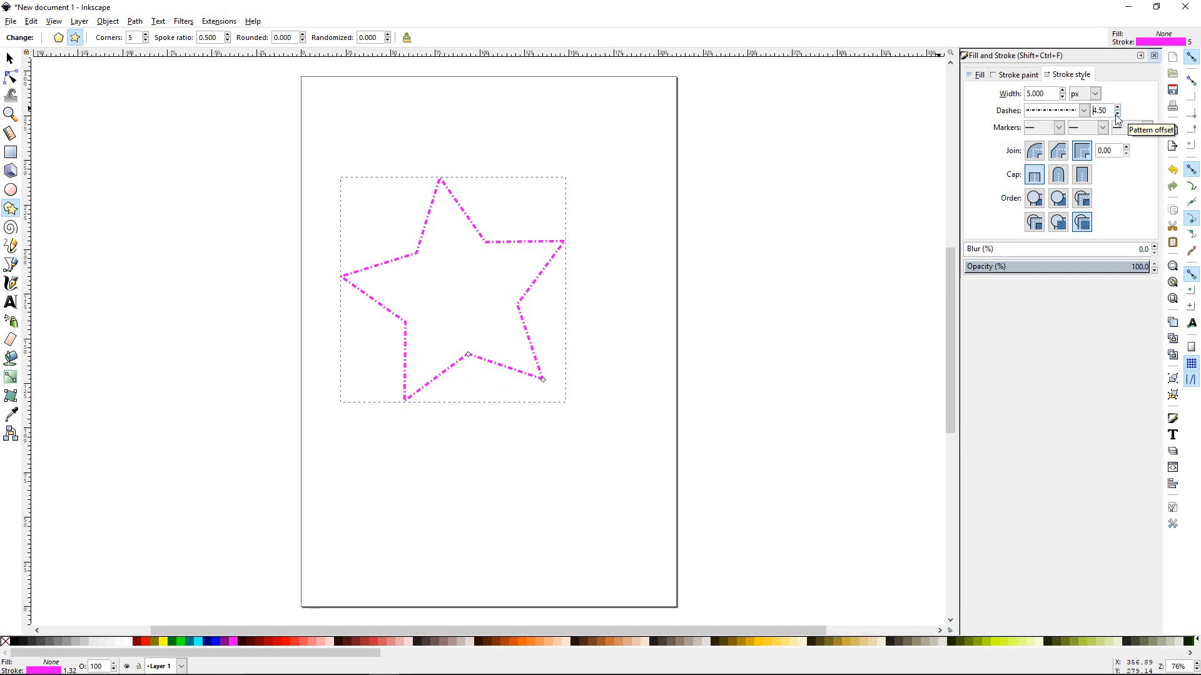
{"action": "left_click", "coordinate": [1119, 115]}
{"action": "left_click", "coordinate": [1119, 115]}
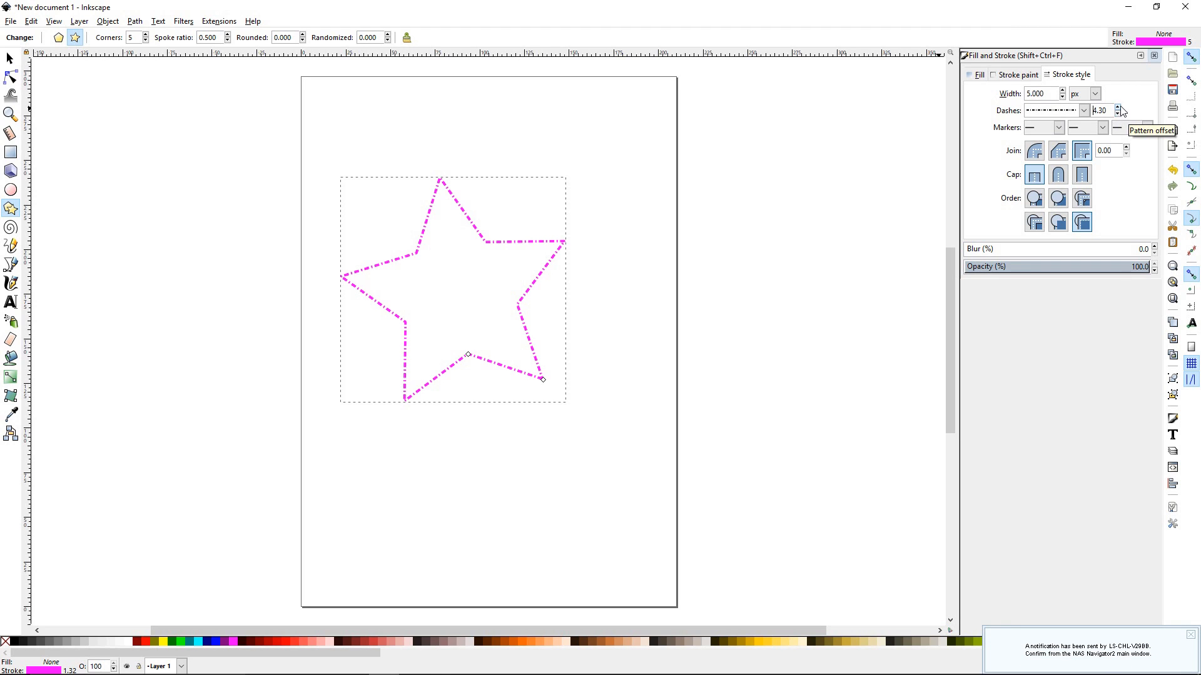
{"action": "left_click", "coordinate": [1118, 107]}
{"action": "left_click", "coordinate": [1119, 107]}
{"action": "left_click", "coordinate": [1118, 107]}
{"action": "left_click", "coordinate": [1085, 110]}
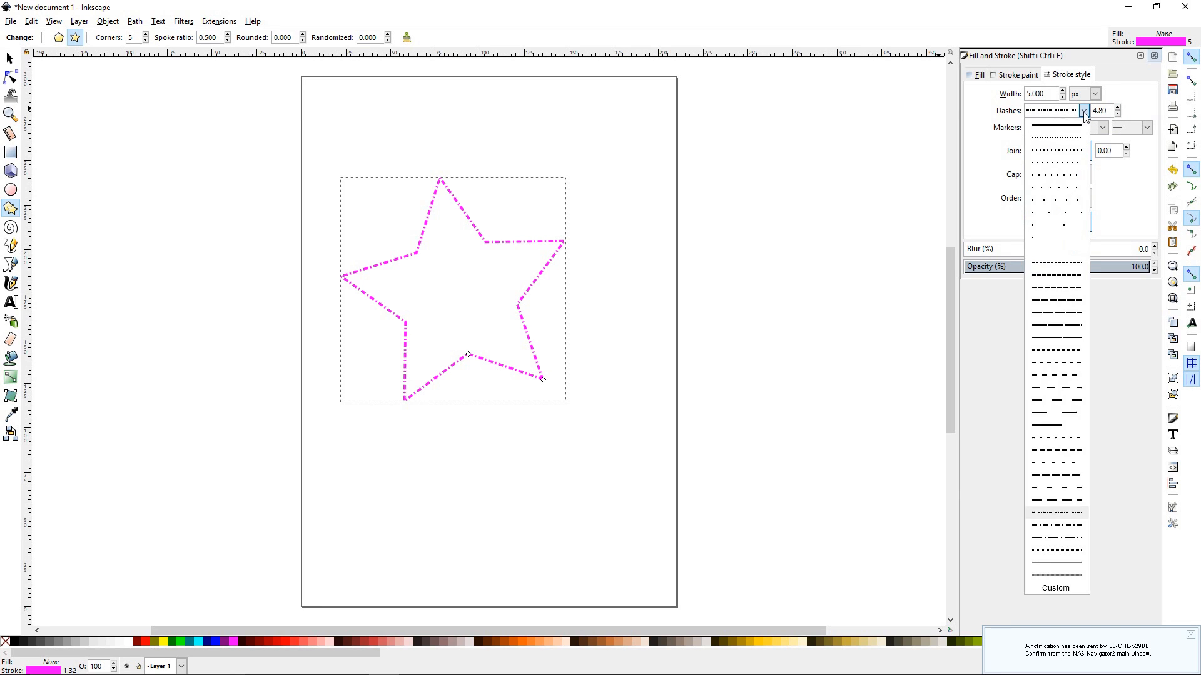
{"action": "left_click", "coordinate": [1055, 128]}
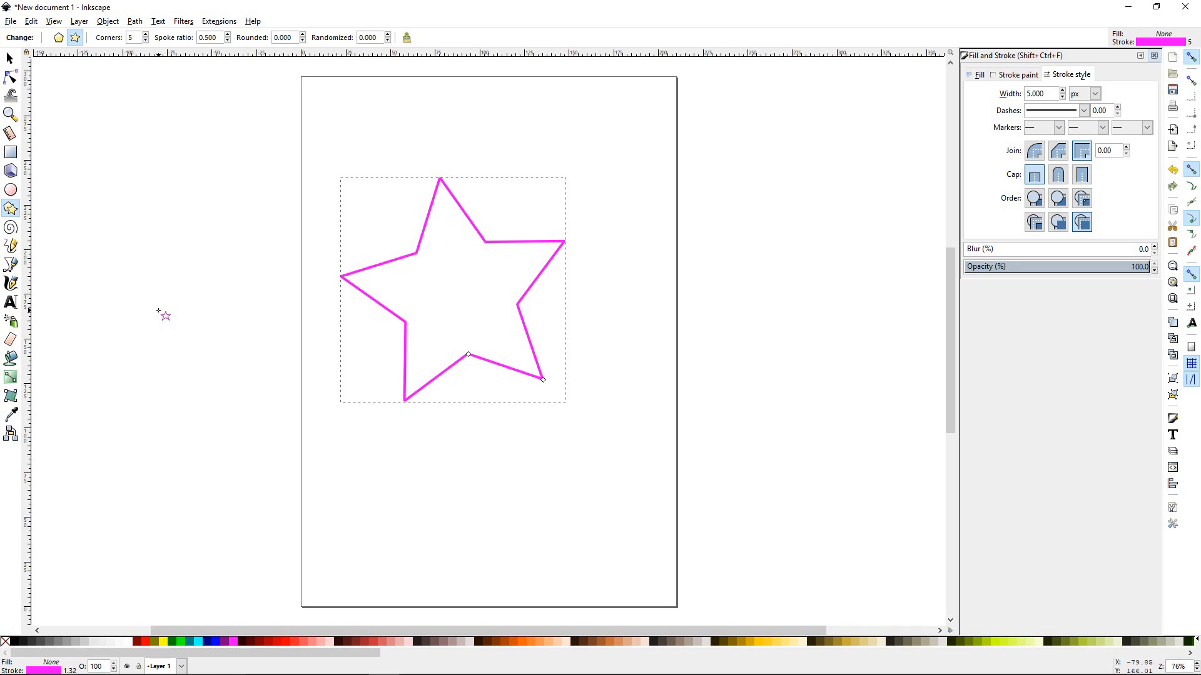
Draw a freehand wavy black curve below the star with the Pencil tool
{"action": "key", "text": "b"}
{"action": "key", "text": "p"}
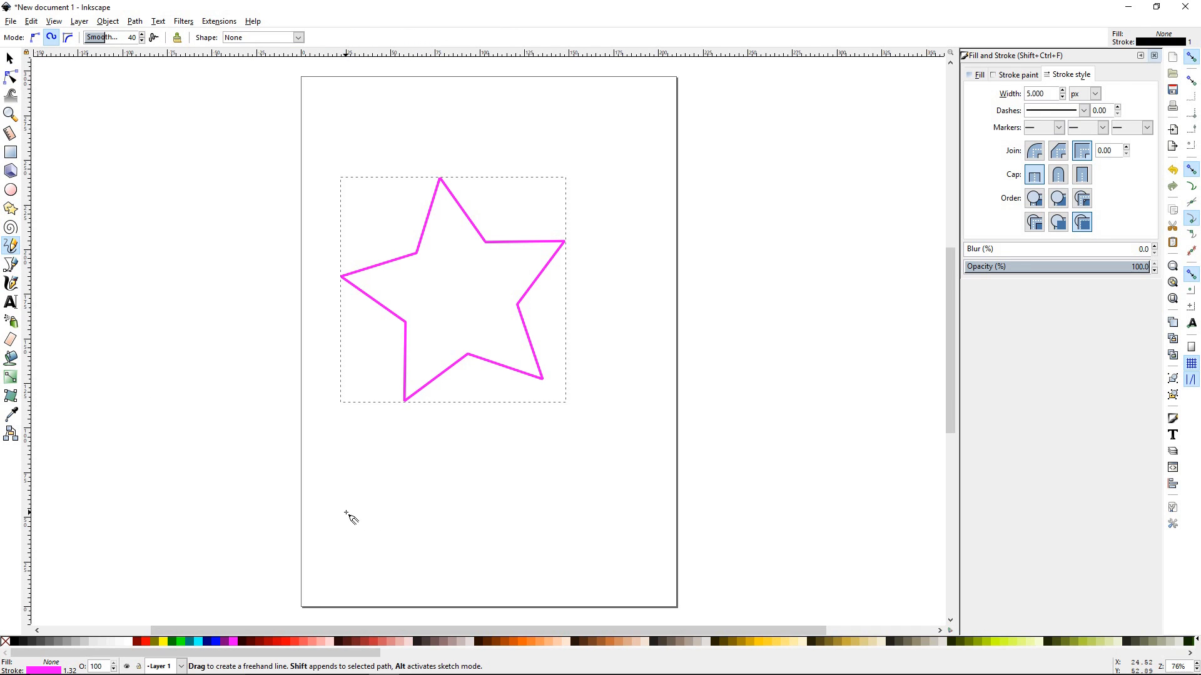
{"action": "left_click_drag", "start_coordinate": [335, 512], "coordinate": [655, 473]}
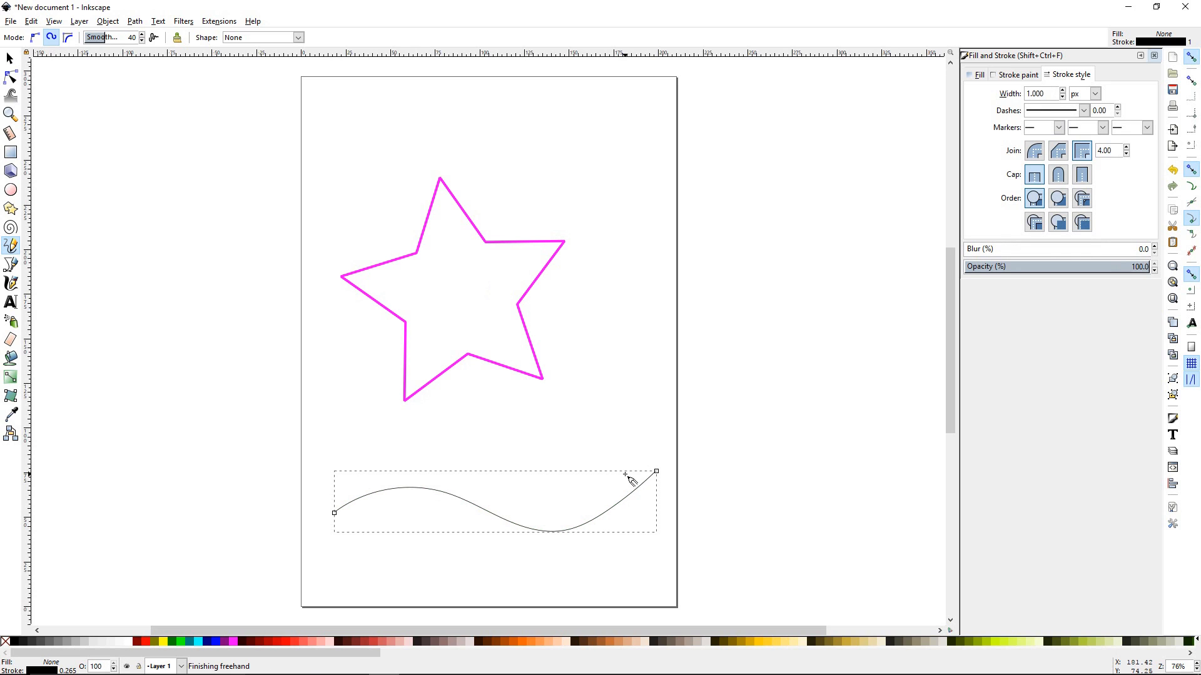
Thicken the curve's stroke width to 3.800 px
{"action": "left_click", "coordinate": [1062, 90]}
{"action": "left_click", "coordinate": [1063, 90]}
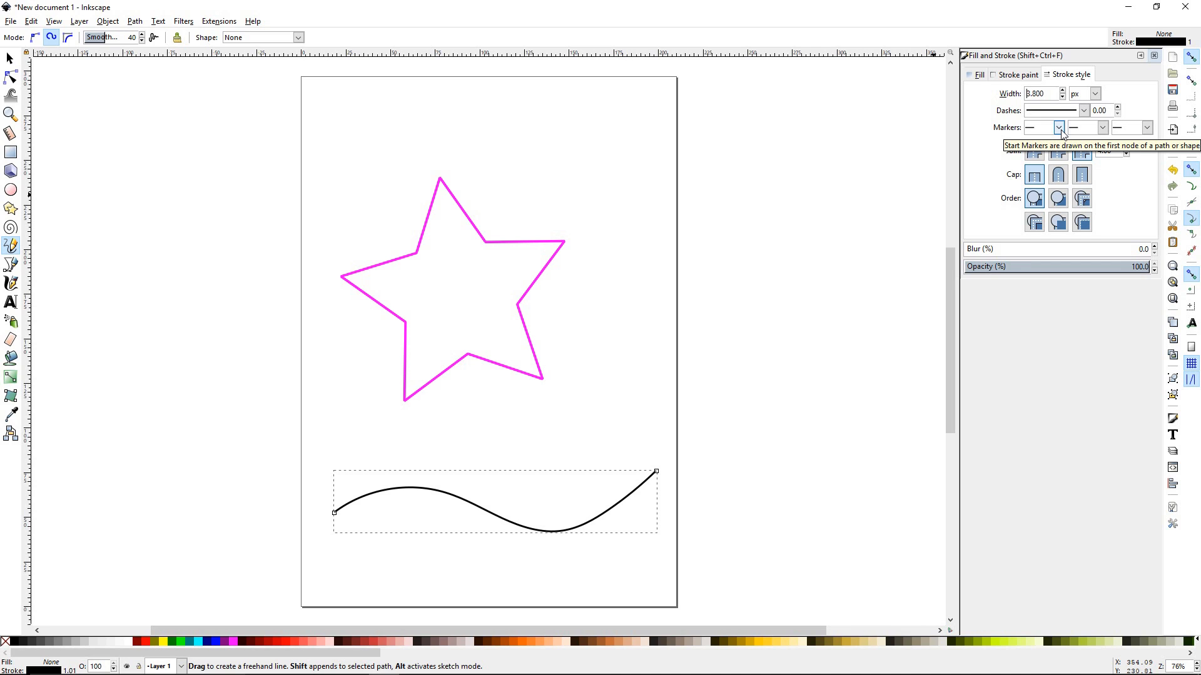
{"action": "left_click", "coordinate": [1059, 128]}
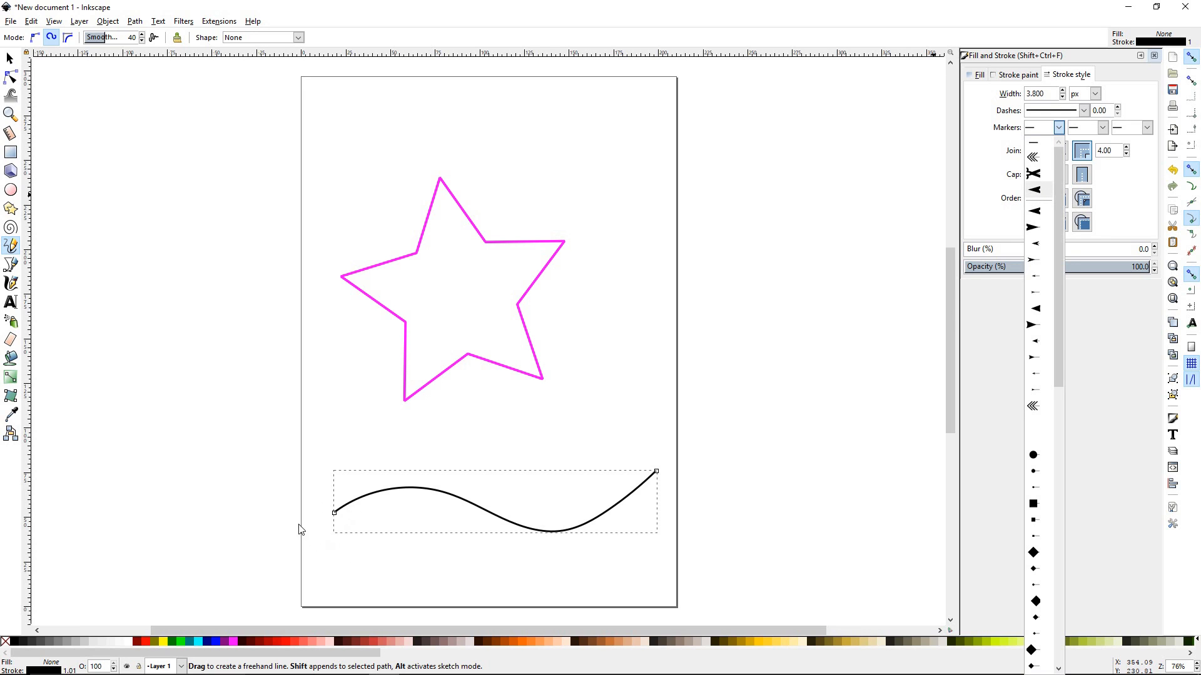
Give the curve an arrowhead start marker, scissors mid markers and a triple-chevron end marker
{"action": "left_click", "coordinate": [1035, 212]}
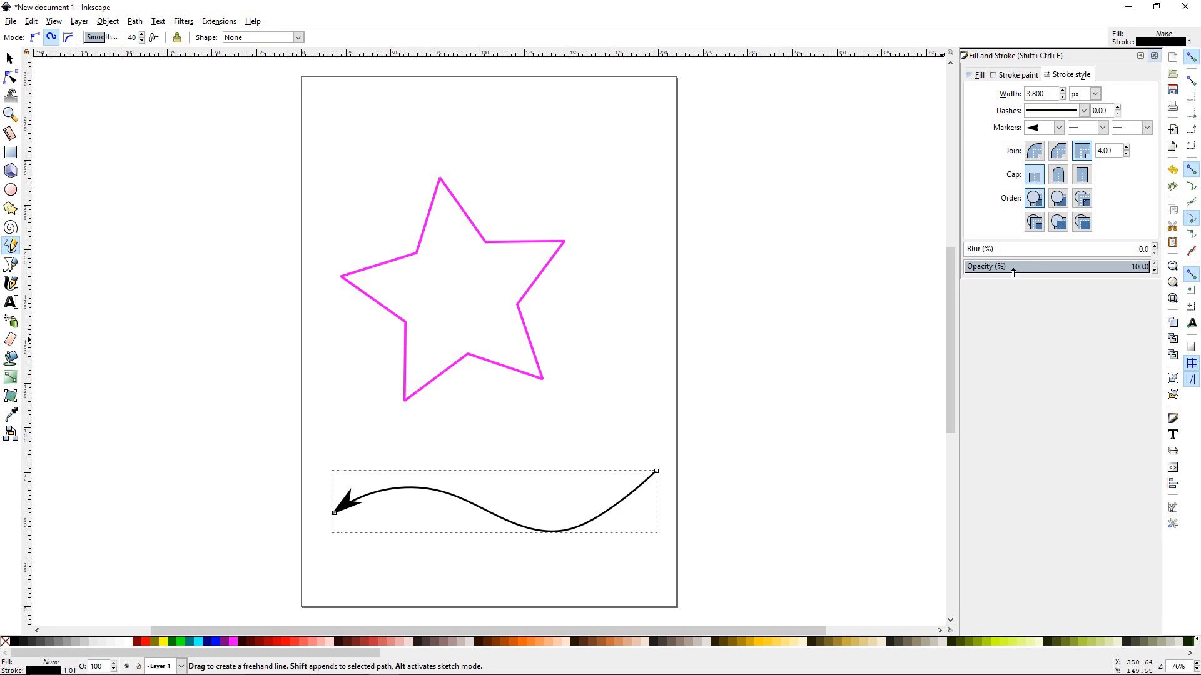
{"action": "left_click", "coordinate": [1102, 129]}
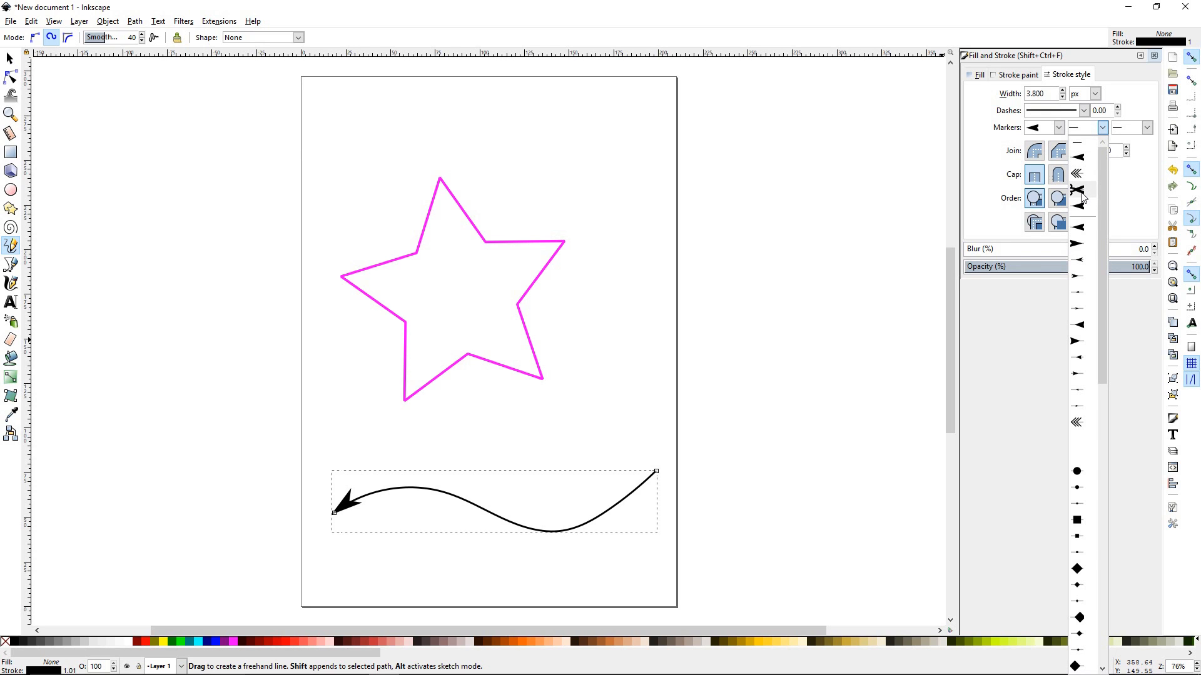
{"action": "left_click", "coordinate": [1078, 193]}
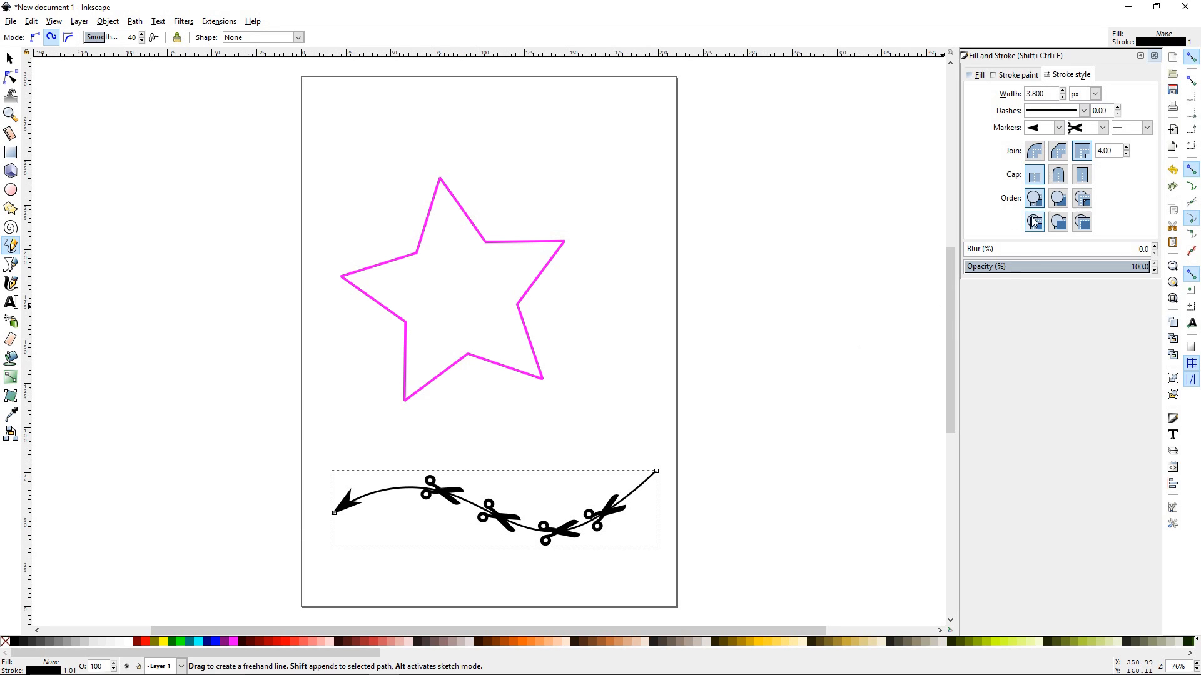
{"action": "left_click", "coordinate": [1147, 127]}
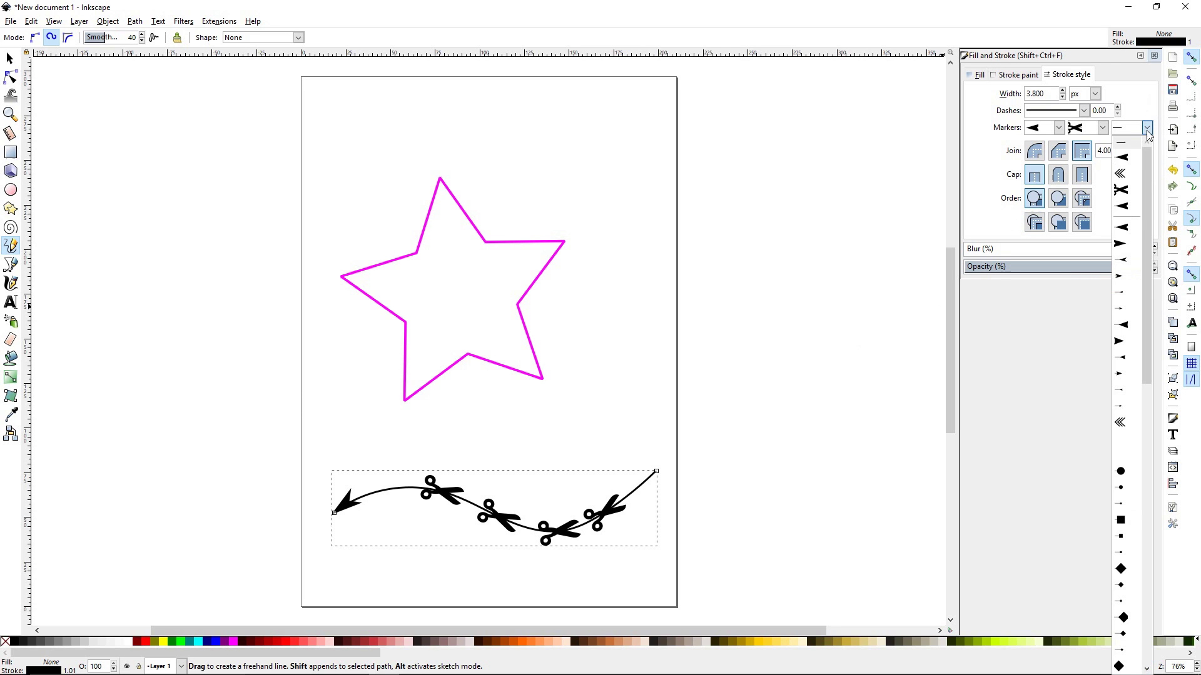
{"action": "left_click", "coordinate": [1122, 179]}
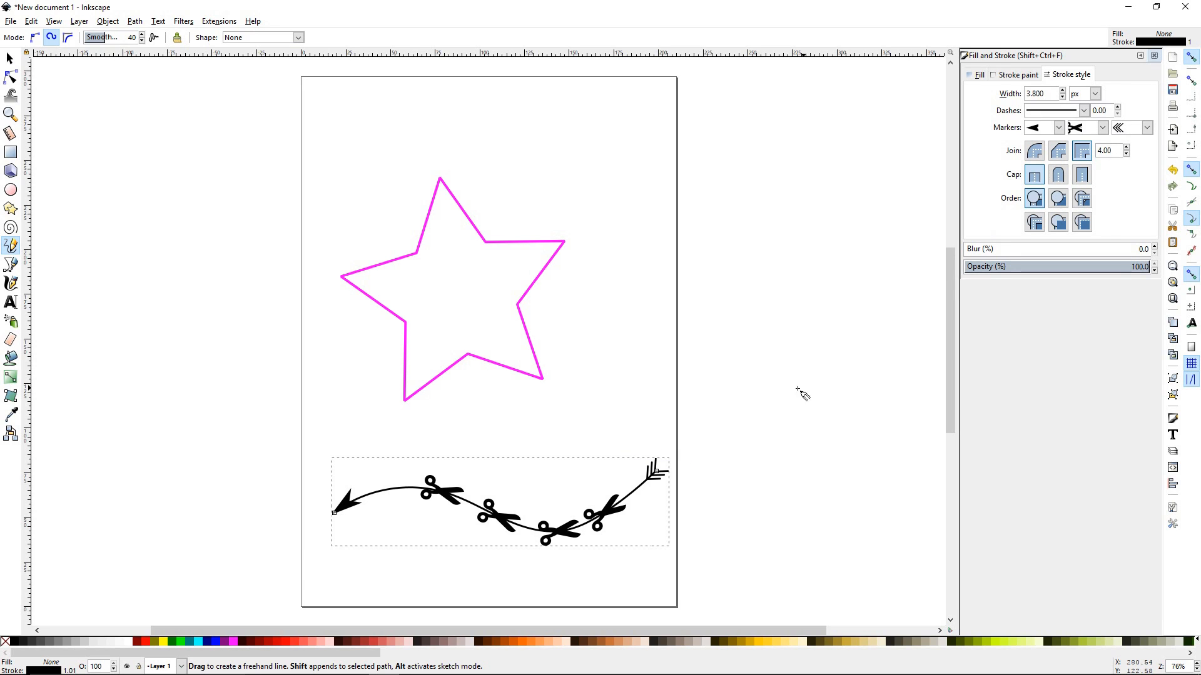
Remove the scissors mid markers so only the end markers remain
{"action": "left_click", "coordinate": [1103, 128]}
{"action": "left_click", "coordinate": [1088, 151]}
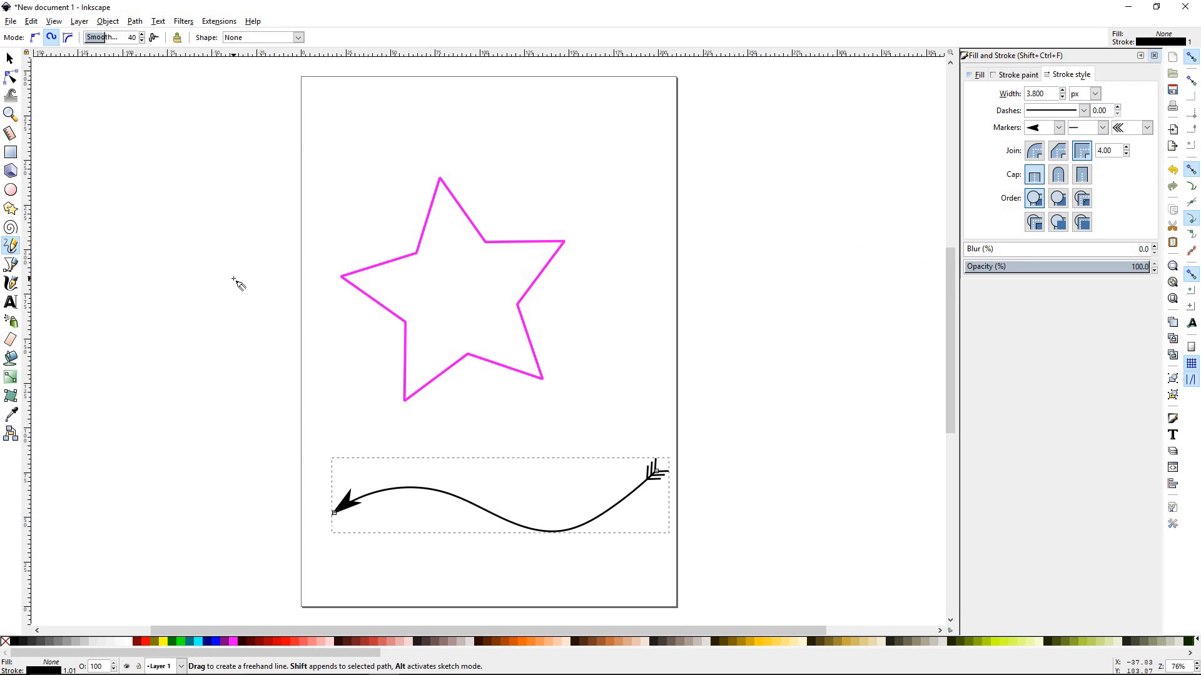
{"action": "key", "text": "F3"}
Zoom in on the star's right tip and try bevelled and rounded stroke joins
{"action": "left_click", "coordinate": [563, 242]}
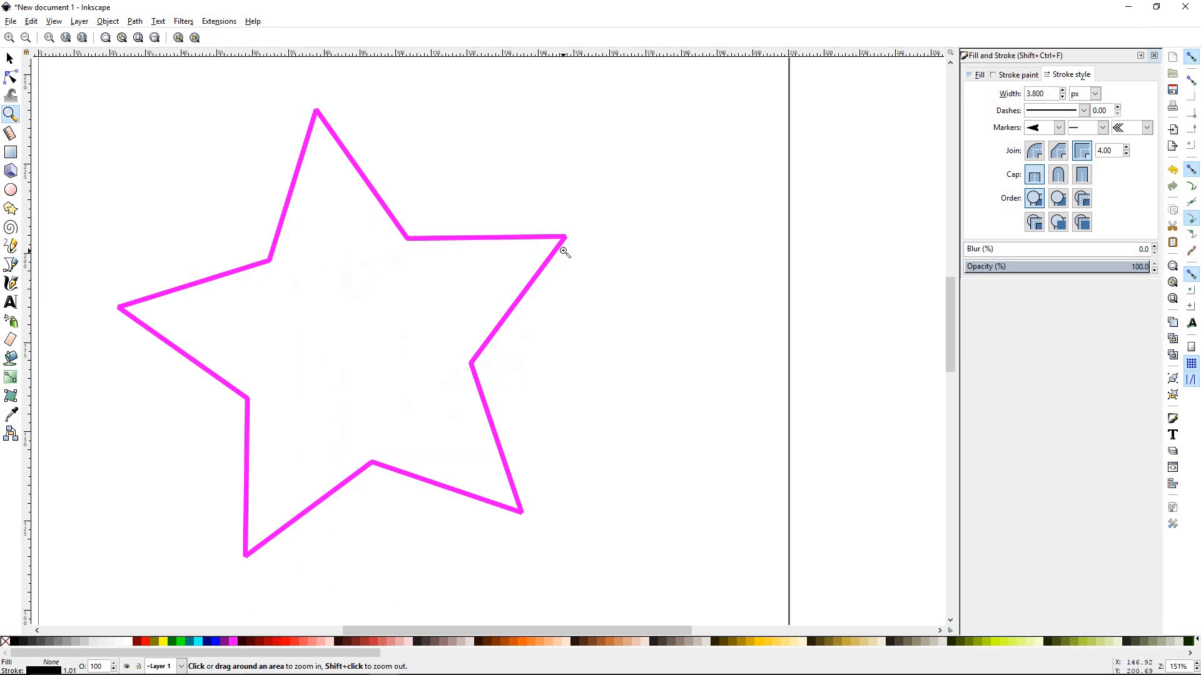
{"action": "left_click", "coordinate": [562, 251]}
{"action": "left_click_drag", "start_coordinate": [500, 178], "coordinate": [739, 383]}
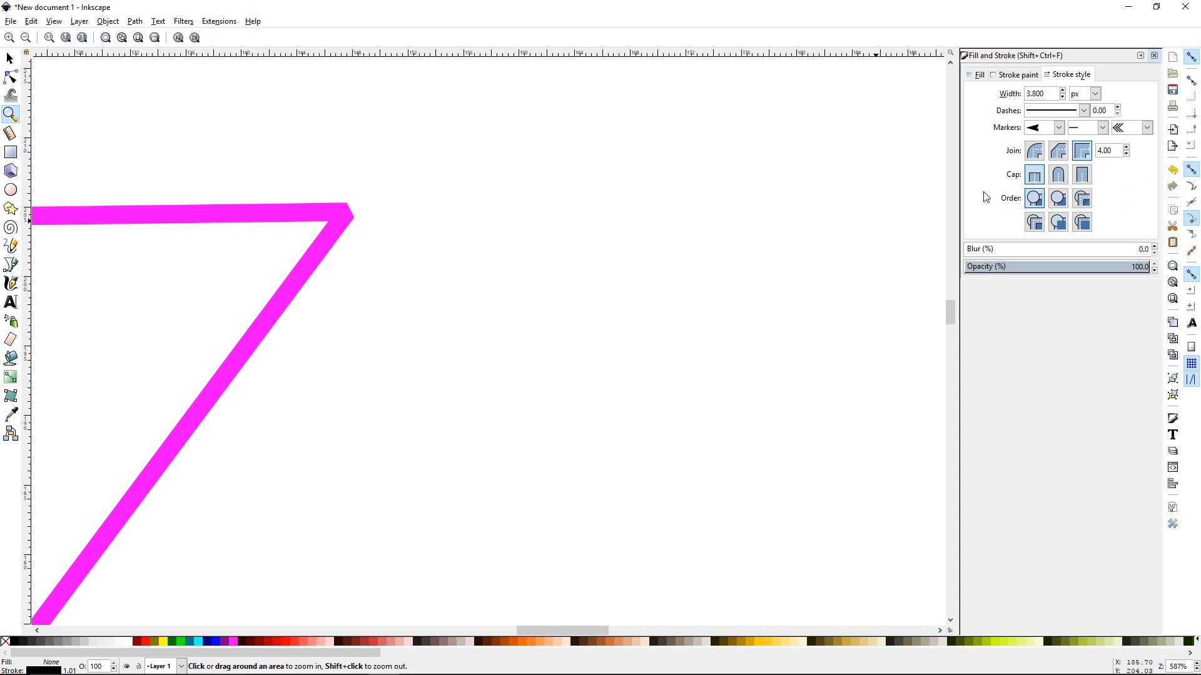
{"action": "left_click", "coordinate": [1059, 153]}
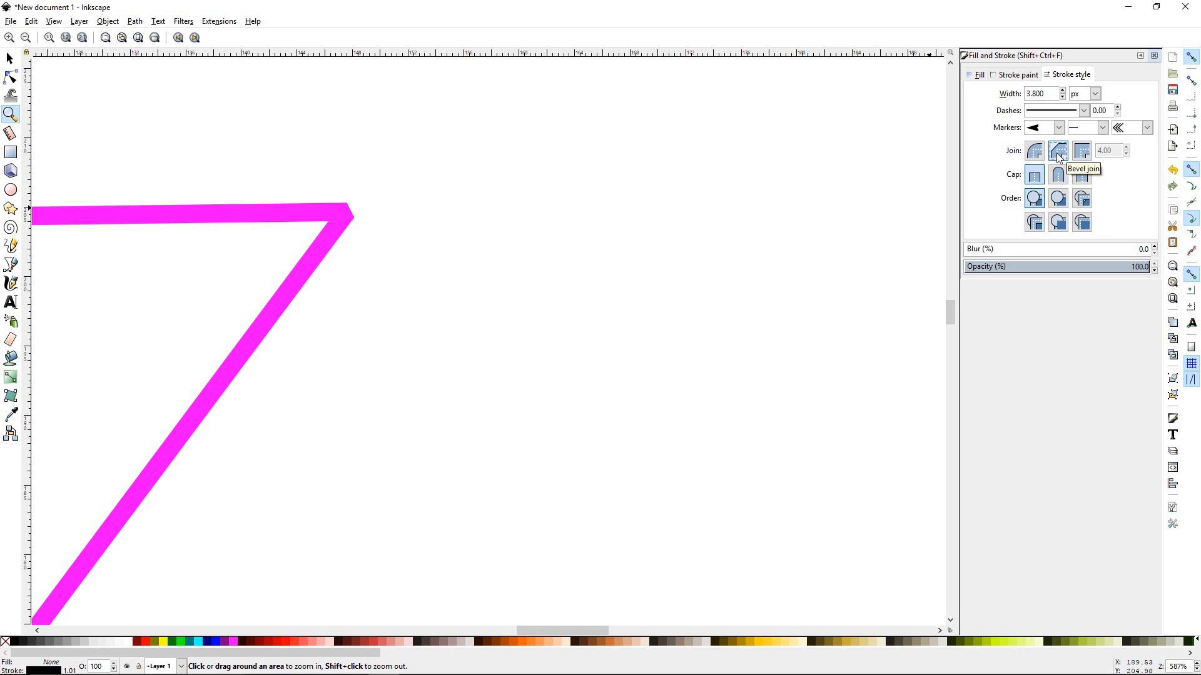
{"action": "left_click", "coordinate": [1035, 154]}
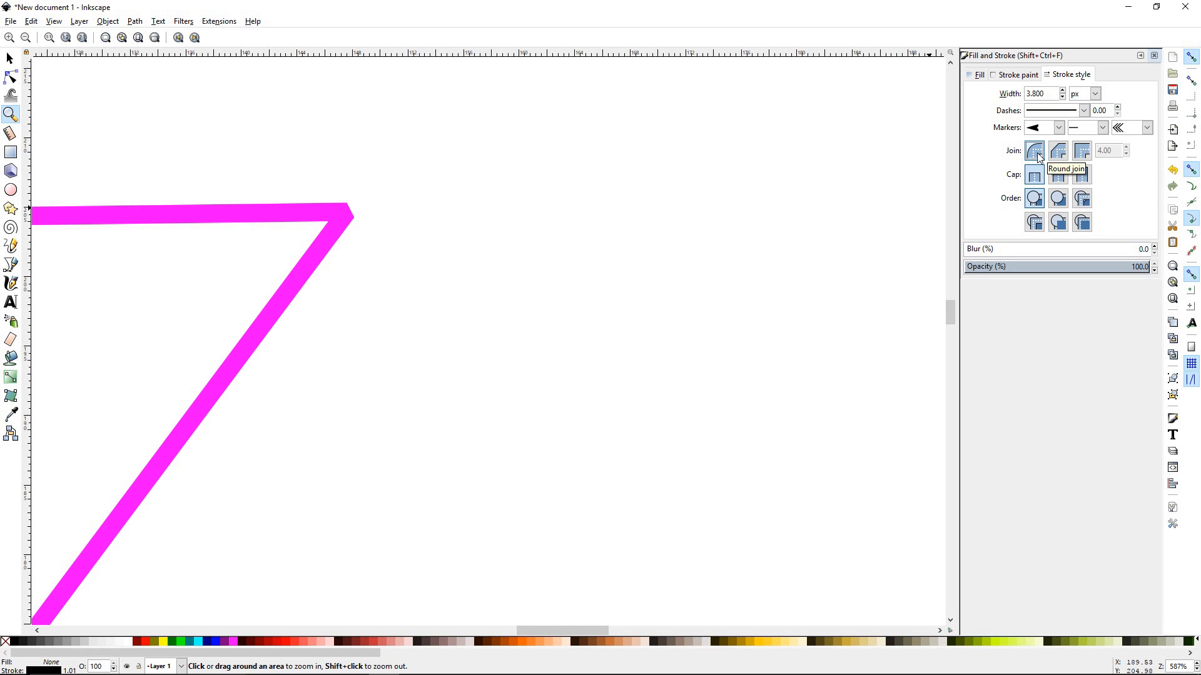
Give the selected star sharp miter joins with the miter limit raised to 9.30
{"action": "left_click", "coordinate": [11, 58]}
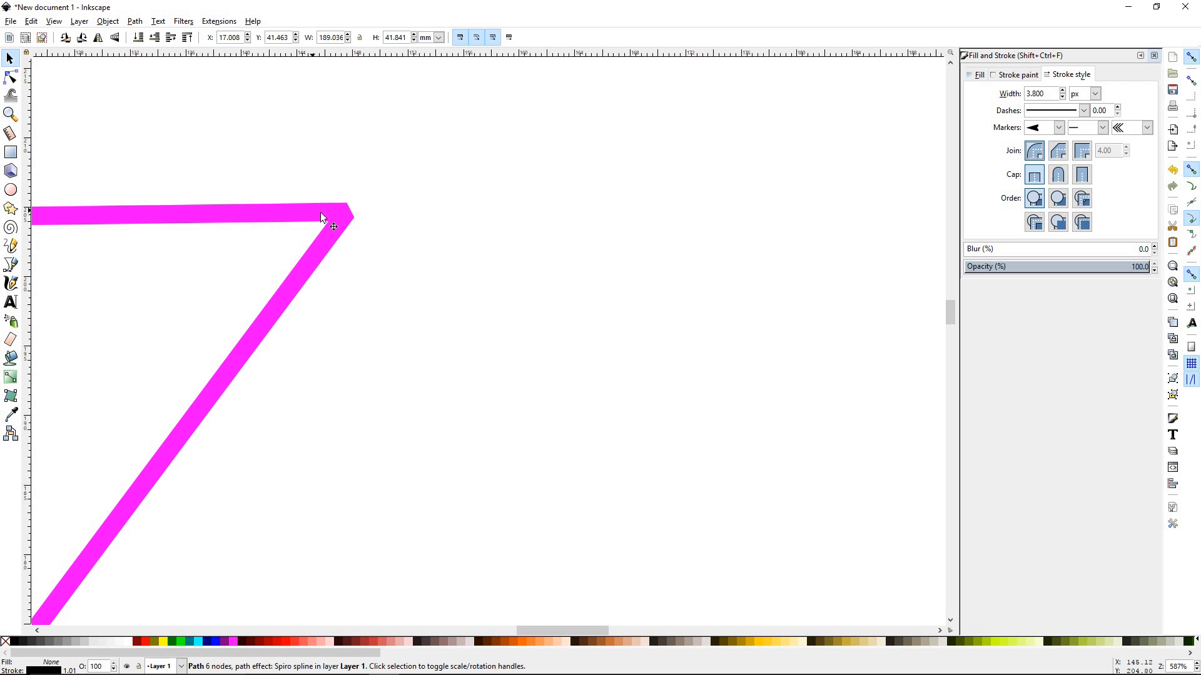
{"action": "left_click", "coordinate": [347, 217]}
{"action": "left_click", "coordinate": [1034, 151]}
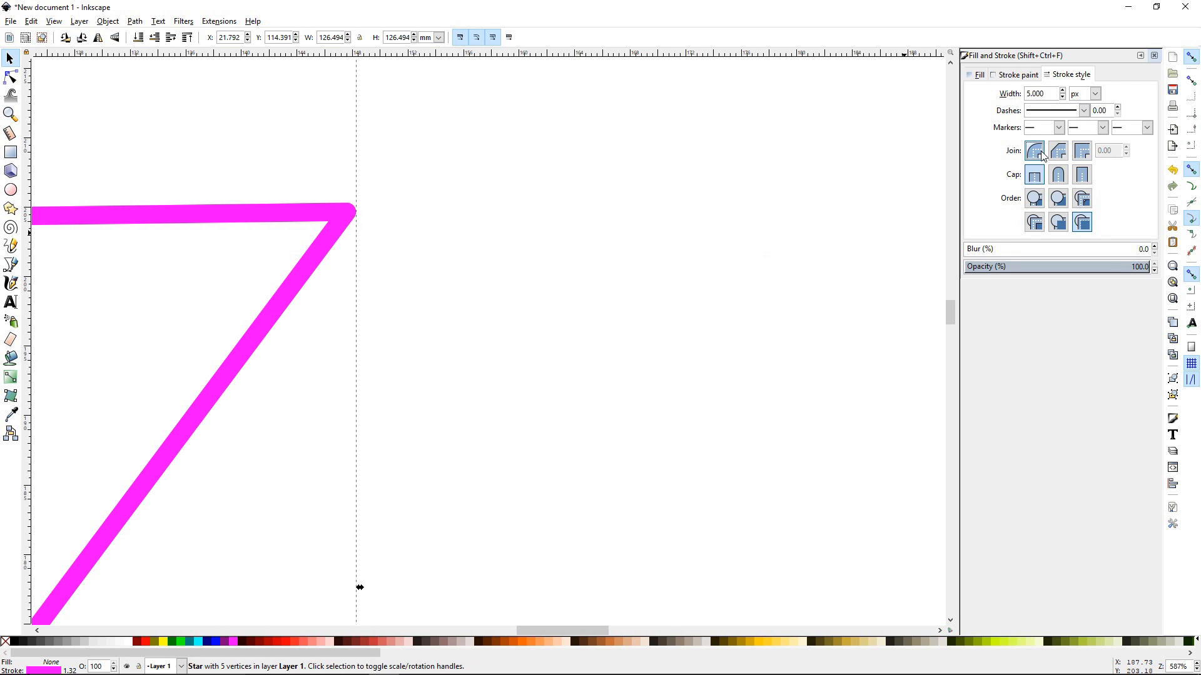
{"action": "left_click", "coordinate": [1083, 152]}
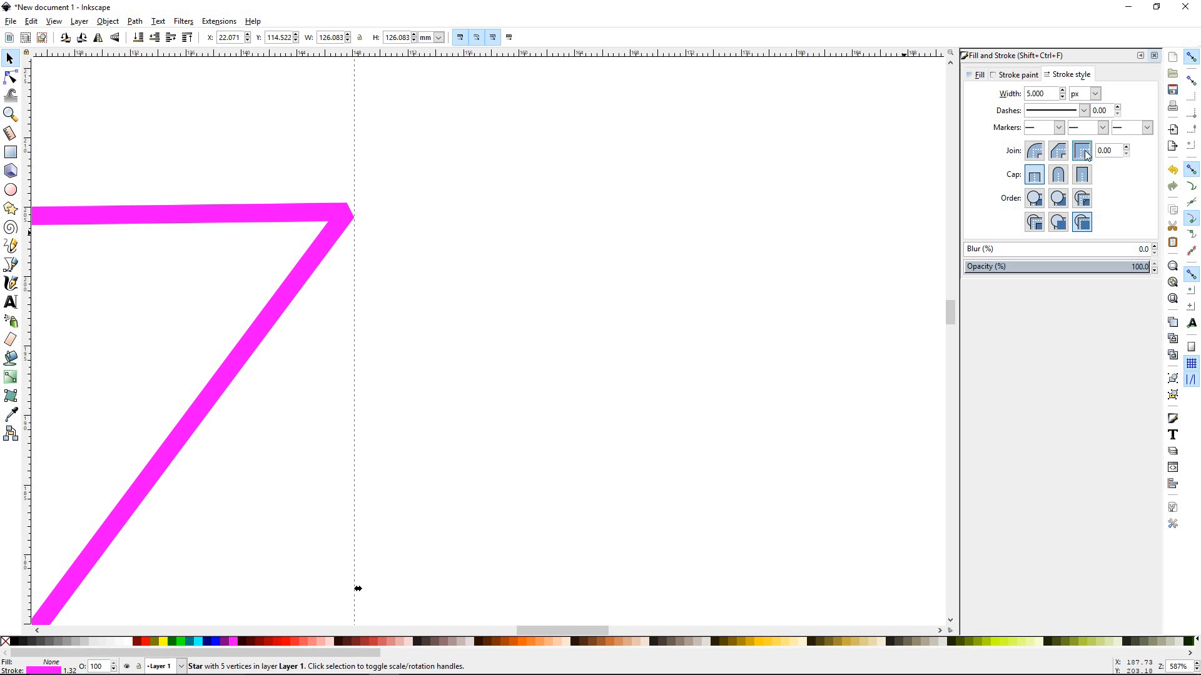
{"action": "left_click", "coordinate": [1128, 148]}
{"action": "left_click", "coordinate": [1128, 149]}
{"action": "left_click", "coordinate": [1034, 151]}
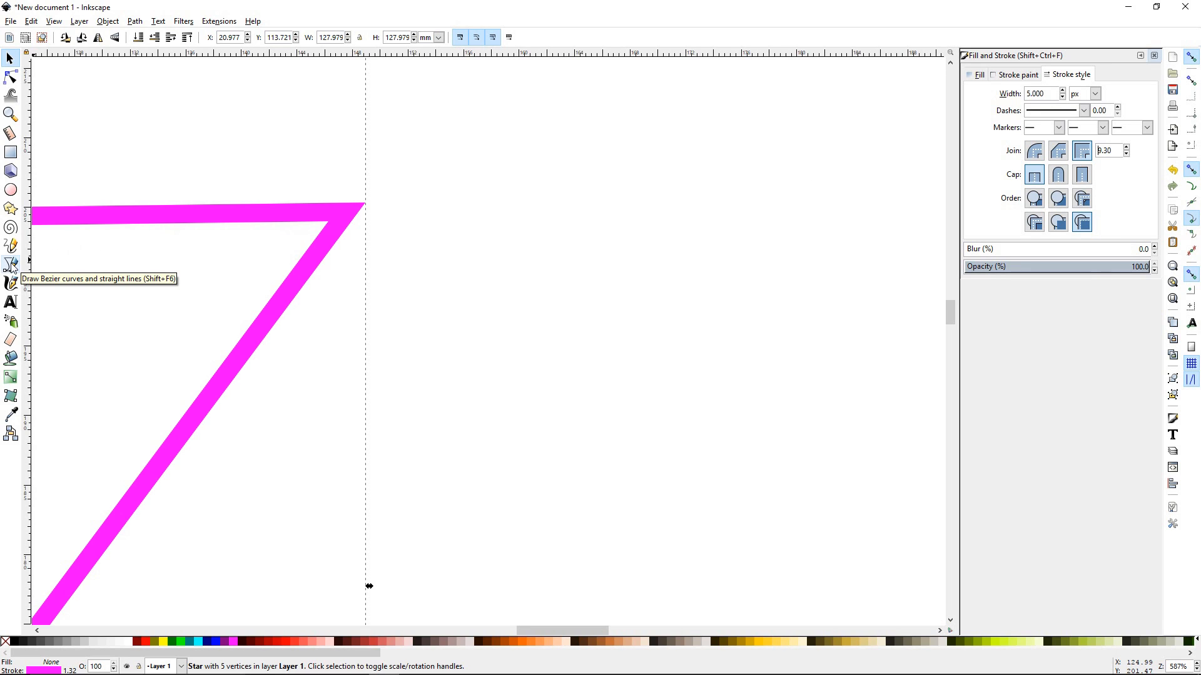
Draw a short vertical magenta line to the right of the star with the Bezier tool
{"action": "left_click", "coordinate": [625, 297]}
{"action": "key", "text": "b"}
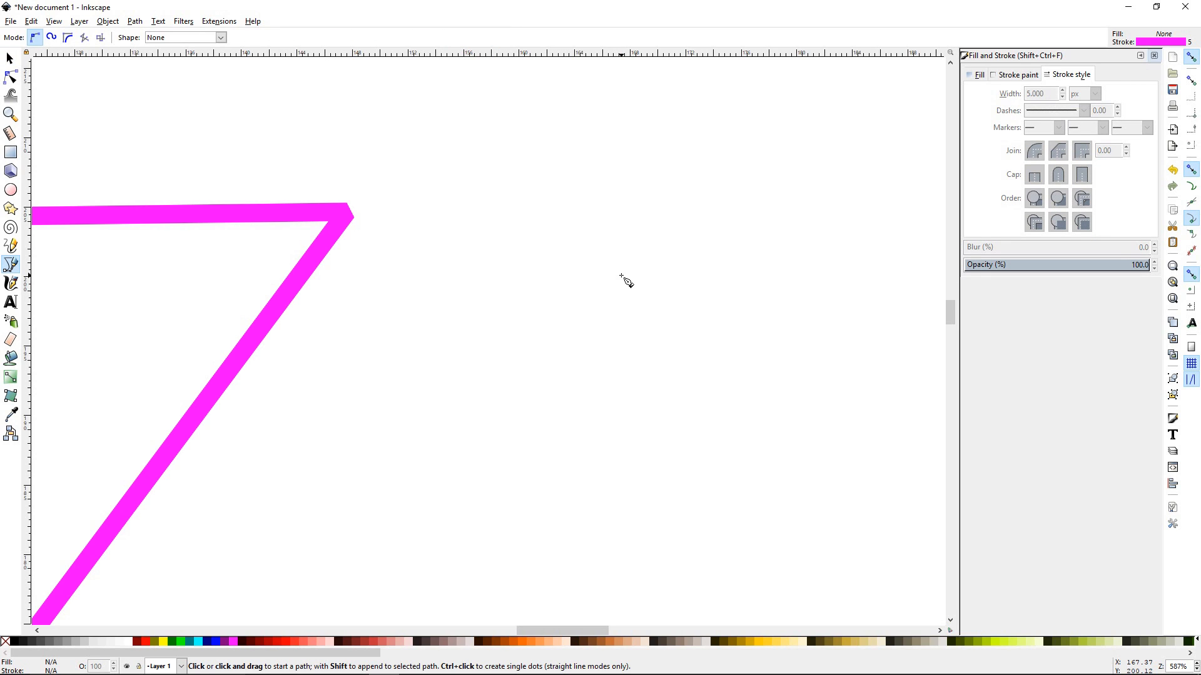
{"action": "left_click", "coordinate": [620, 274]}
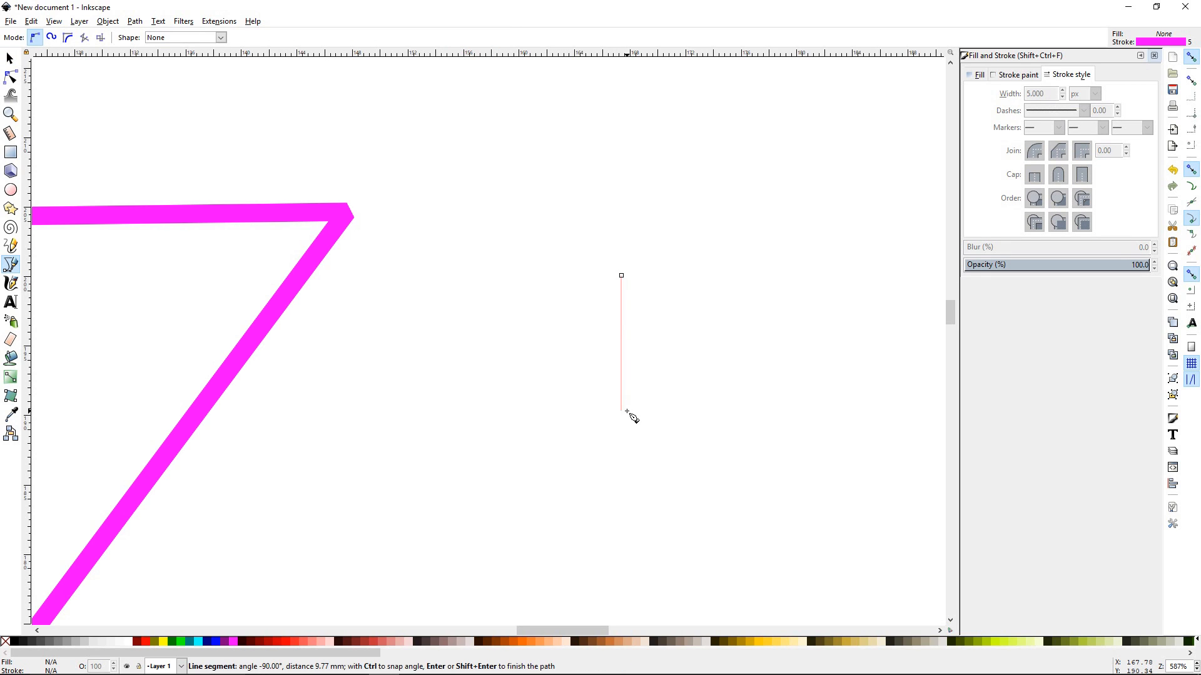
{"action": "left_click", "coordinate": [621, 408], "text": "ctrl"}
{"action": "key", "text": "Return"}
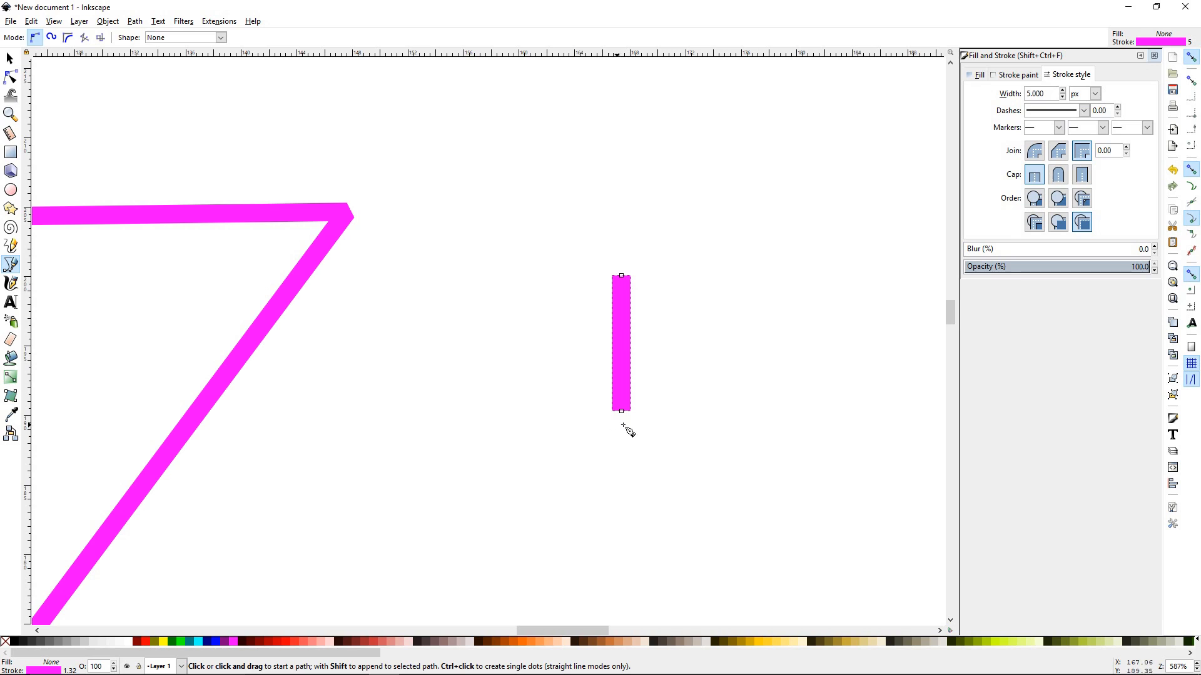
Try round and square caps on the line, ending with flat butt caps
{"action": "left_click", "coordinate": [1036, 178]}
{"action": "left_click", "coordinate": [1059, 177]}
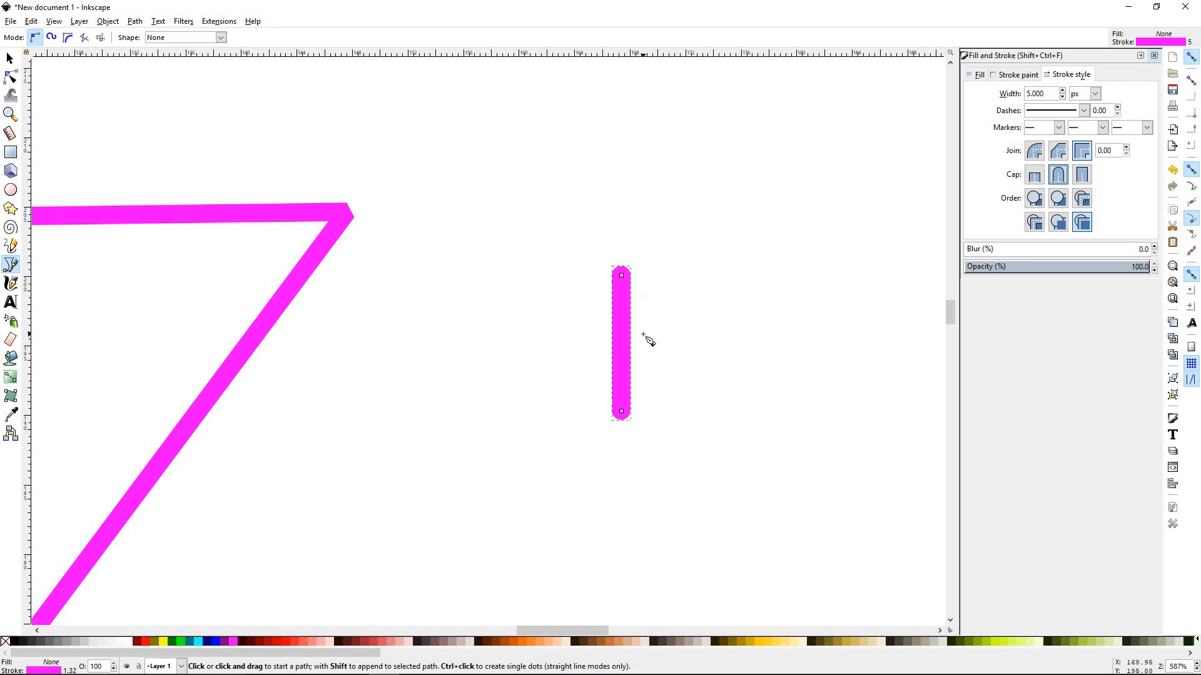
{"action": "left_click", "coordinate": [1084, 177]}
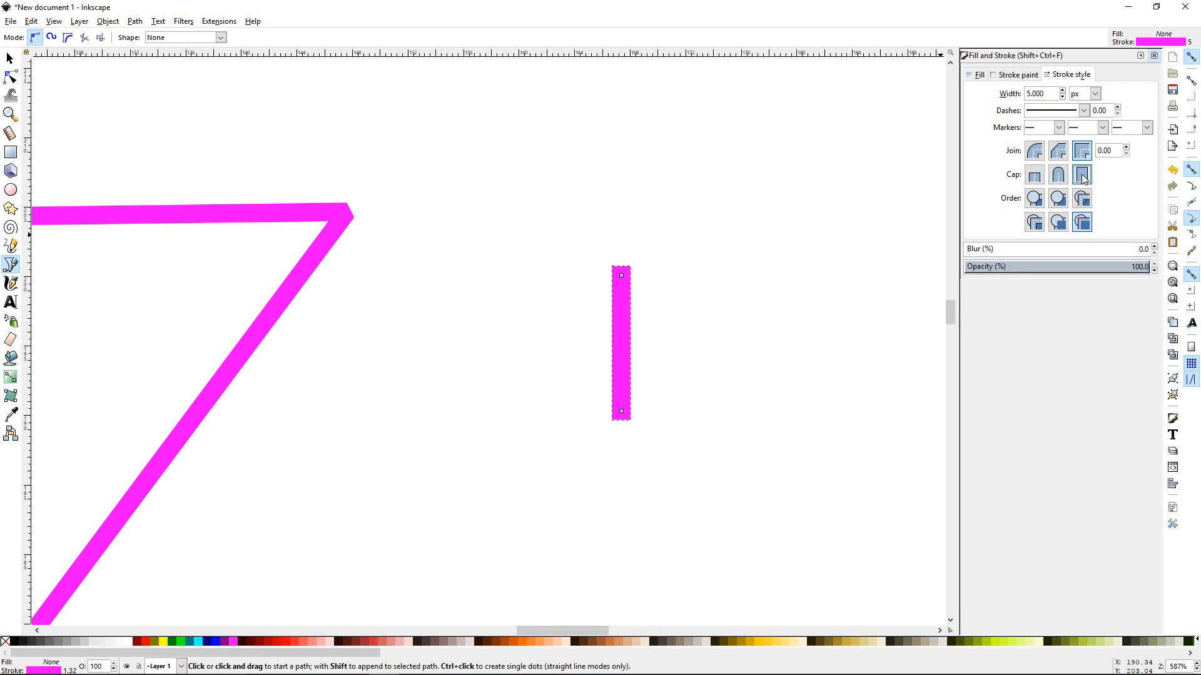
{"action": "left_click", "coordinate": [1035, 177]}
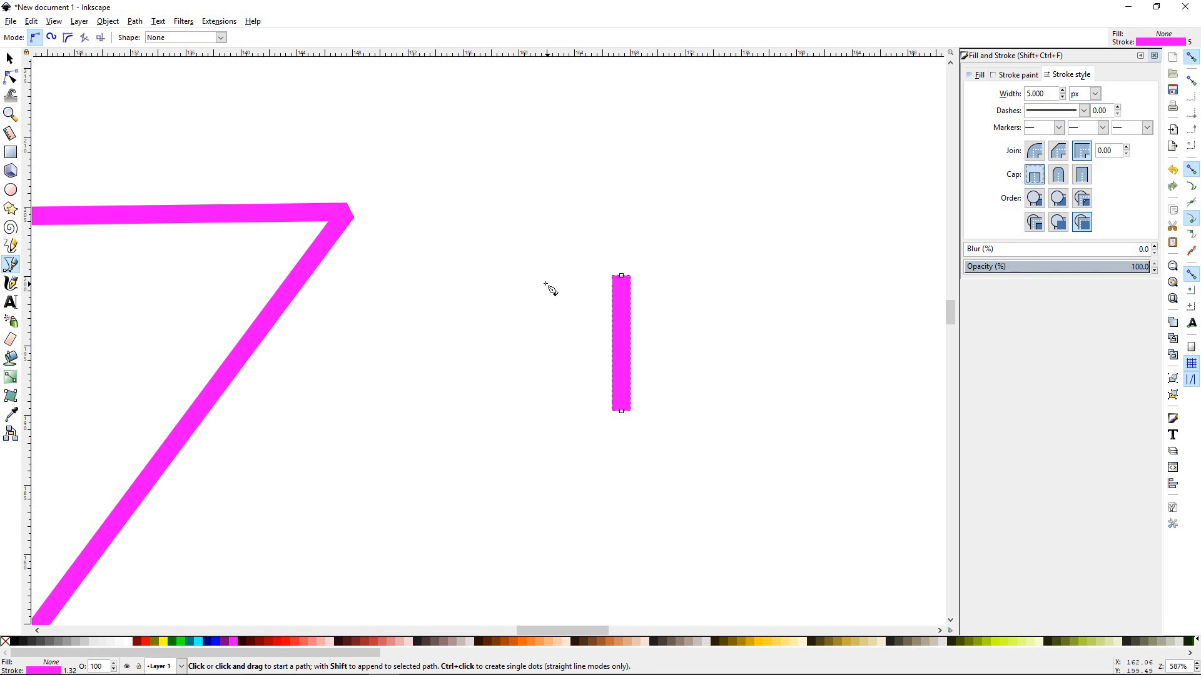
Select the star and give it a flat pale pink fill (G=211)
{"action": "key", "text": "s"}
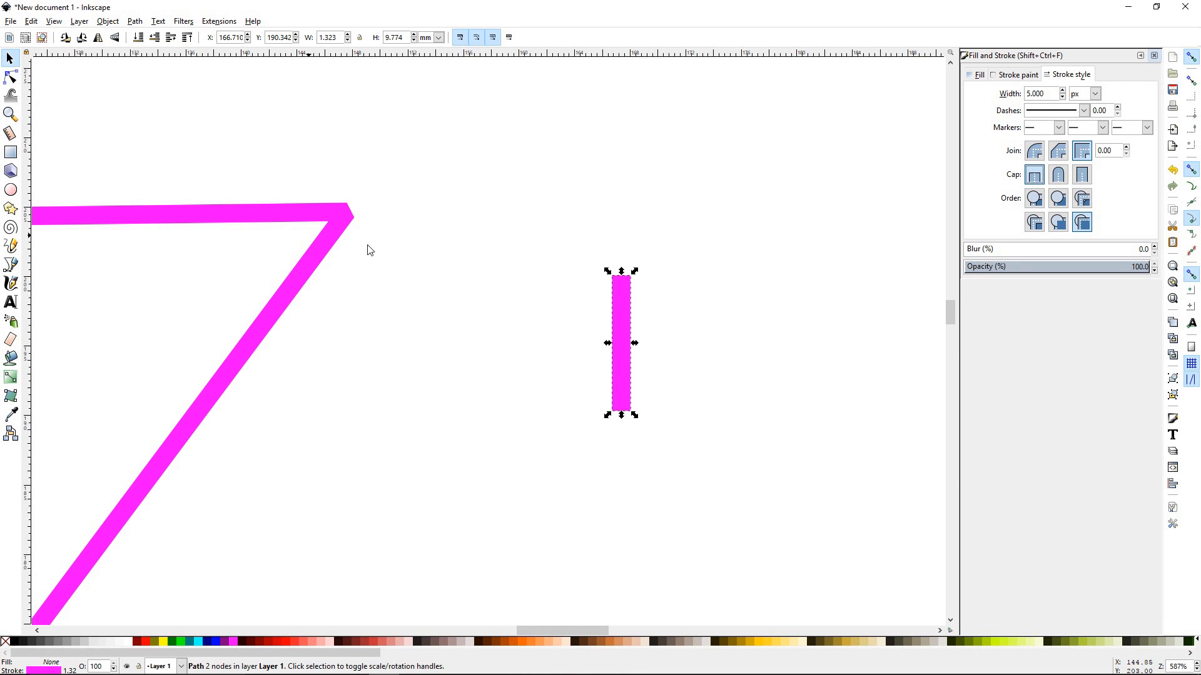
{"action": "left_click", "coordinate": [340, 230]}
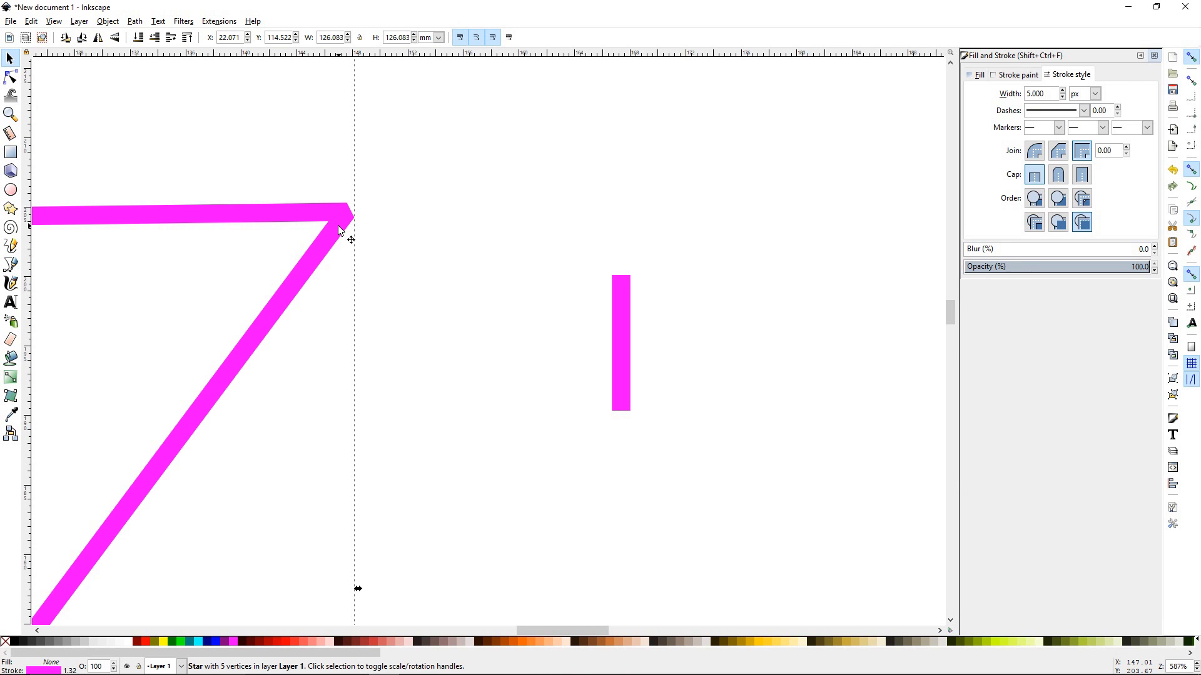
{"action": "left_click", "coordinate": [981, 75]}
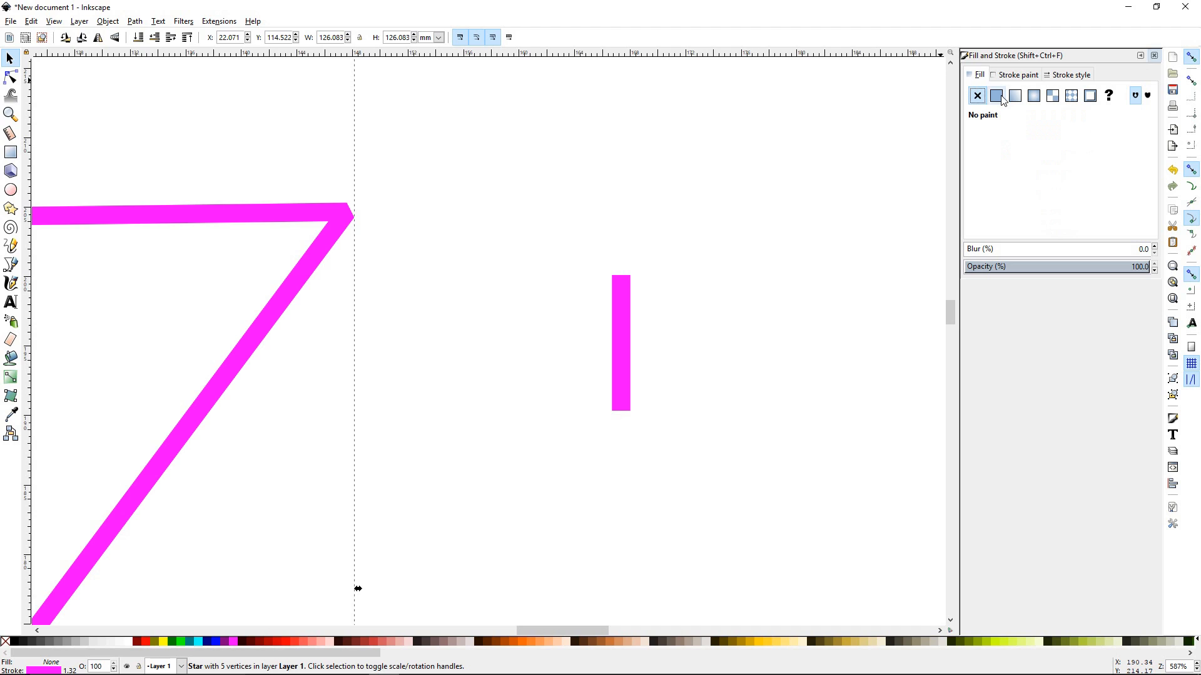
{"action": "left_click", "coordinate": [995, 95]}
{"action": "left_click_drag", "start_coordinate": [1055, 162], "coordinate": [1092, 164]}
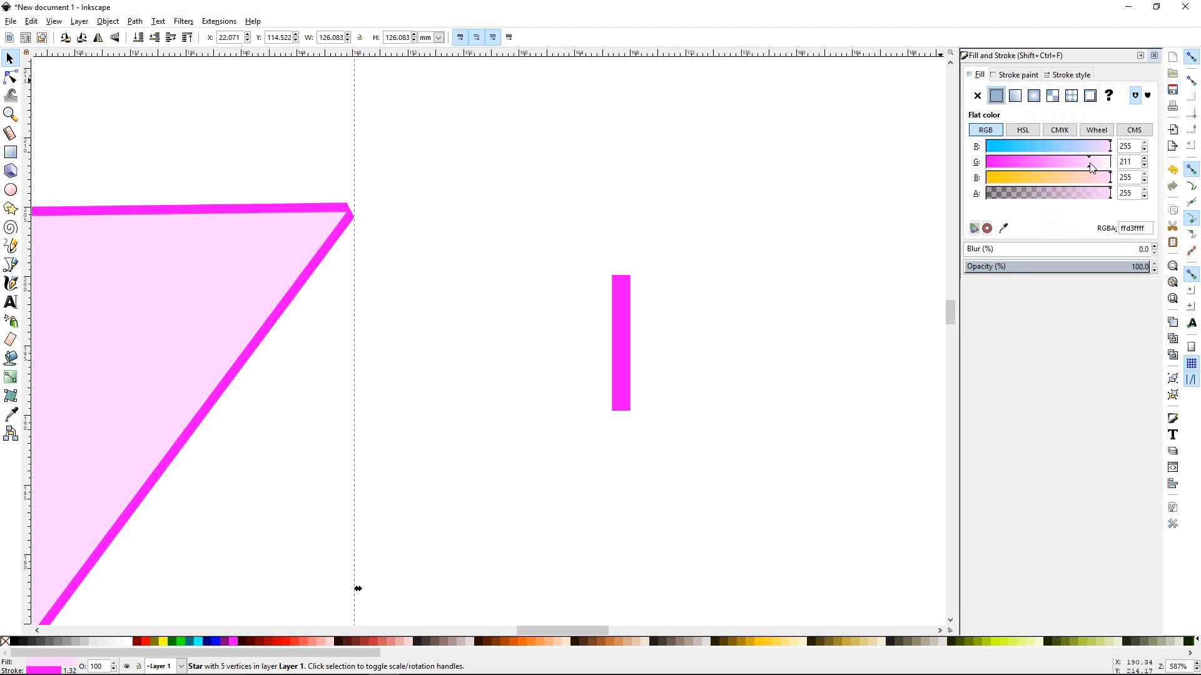
Briefly add a mid marker to the star's corners, undo it and reselect the star
{"action": "left_click", "coordinate": [1077, 76]}
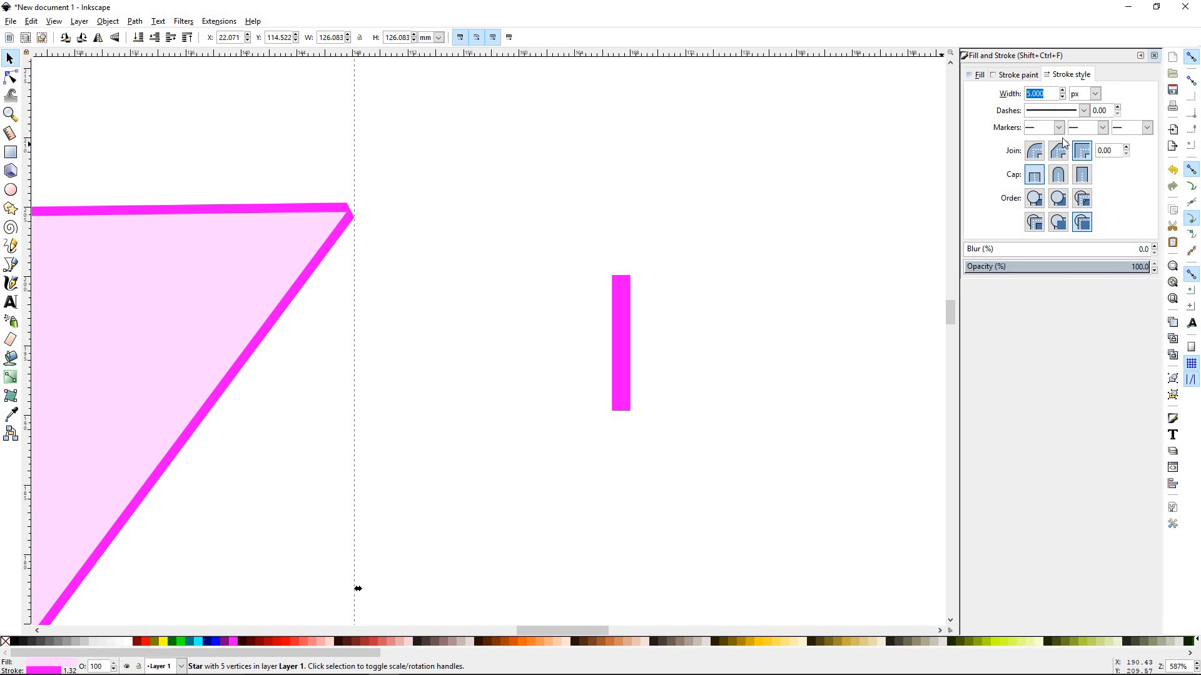
{"action": "left_click", "coordinate": [1103, 128]}
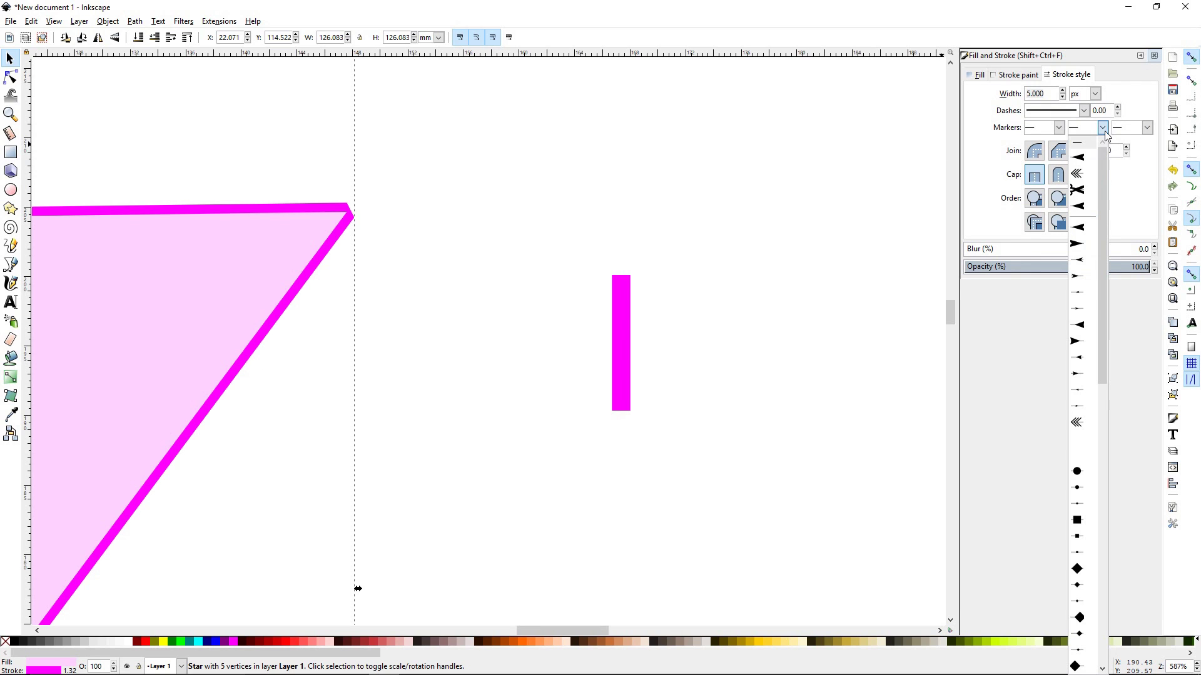
{"action": "left_click", "coordinate": [1081, 372]}
{"action": "key", "text": "ctrl+z"}
{"action": "key", "text": "Escape"}
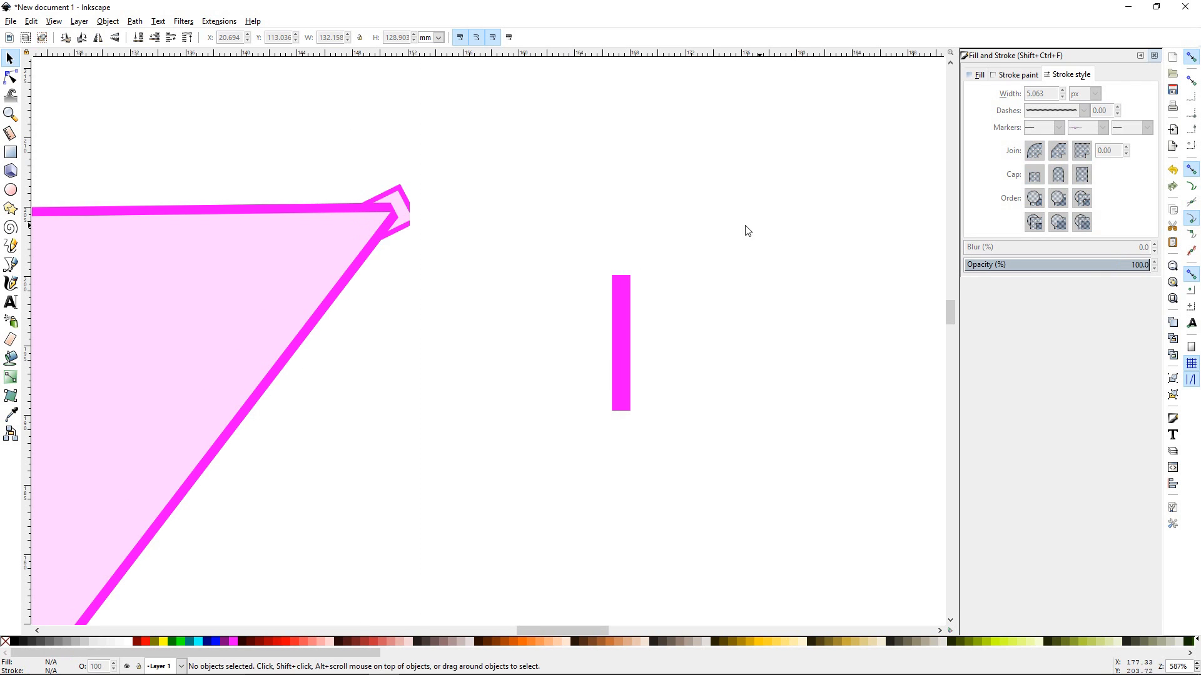
{"action": "left_click", "coordinate": [320, 277]}
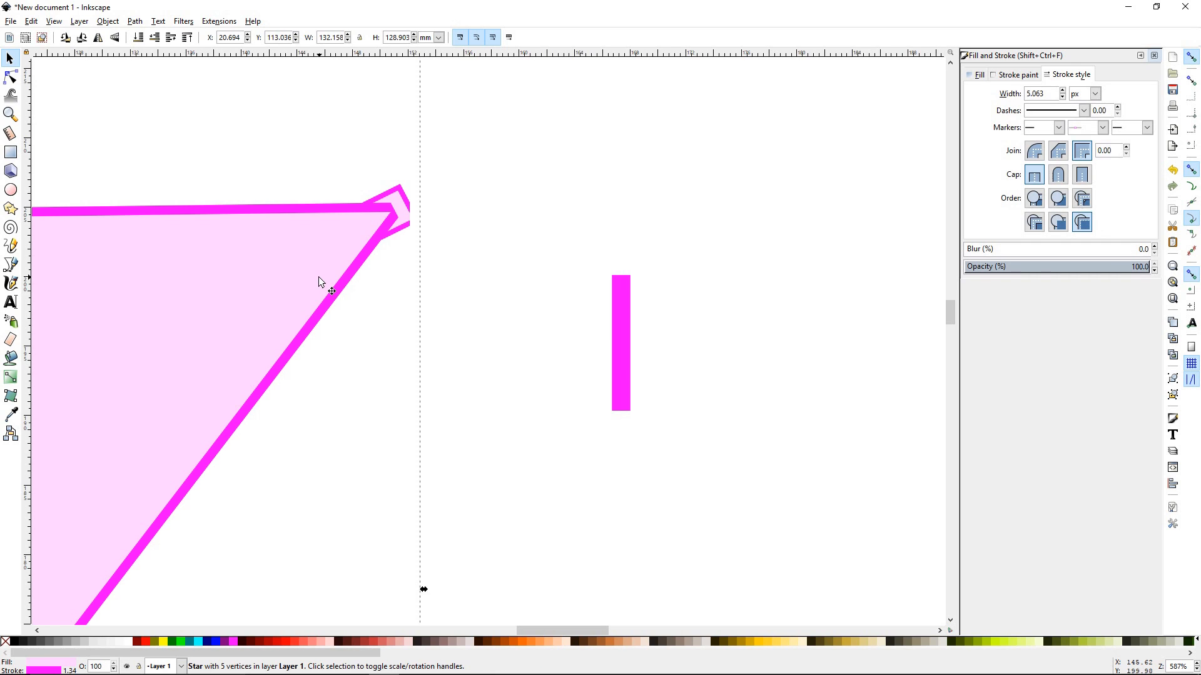
Try each paint order option, ending with markers, then stroke, then fill on top
{"action": "left_click", "coordinate": [1034, 199]}
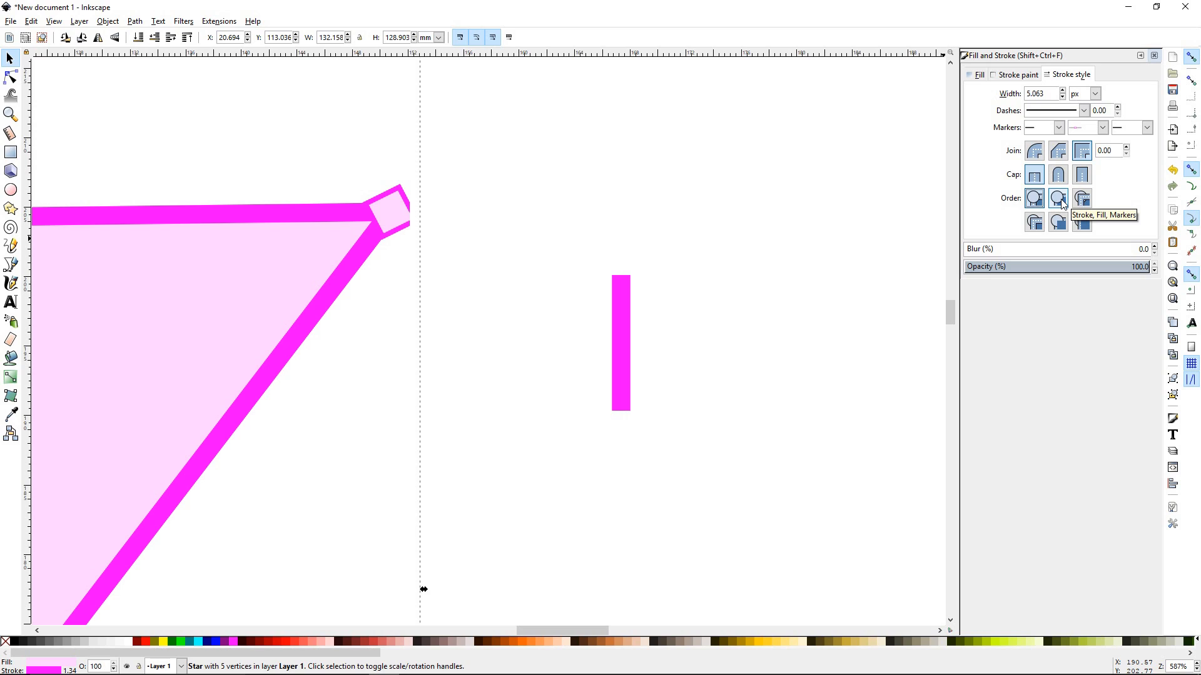
{"action": "left_click", "coordinate": [1059, 198]}
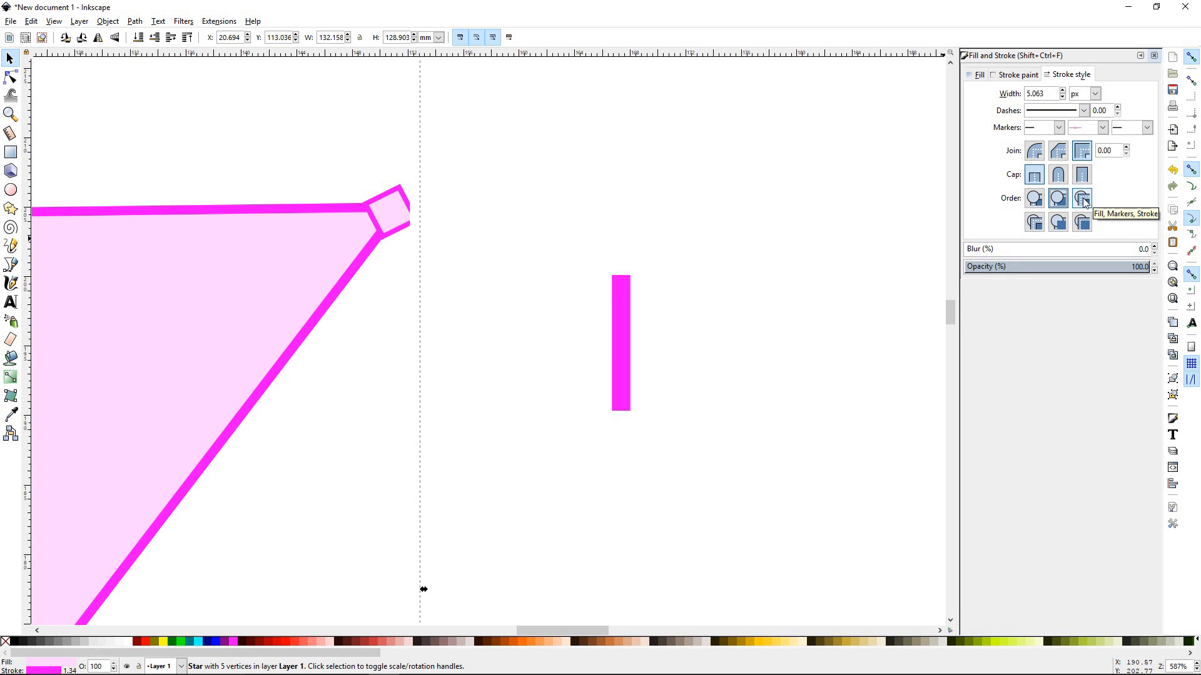
{"action": "left_click", "coordinate": [1084, 200]}
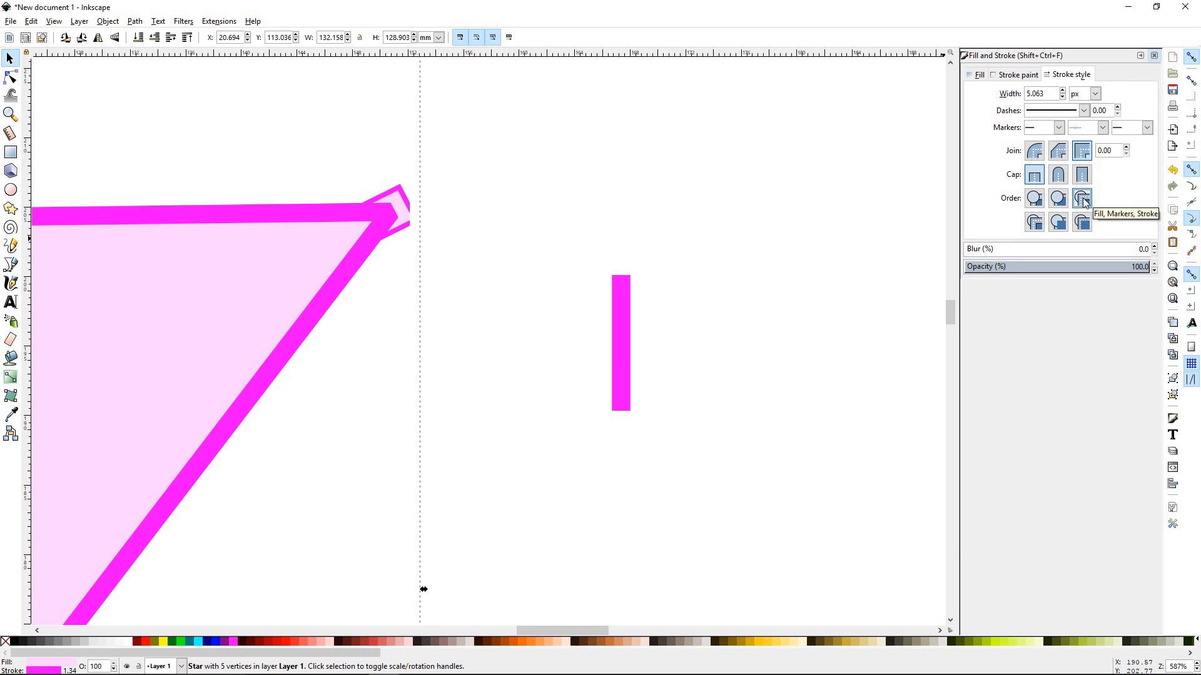
{"action": "left_click", "coordinate": [1037, 226]}
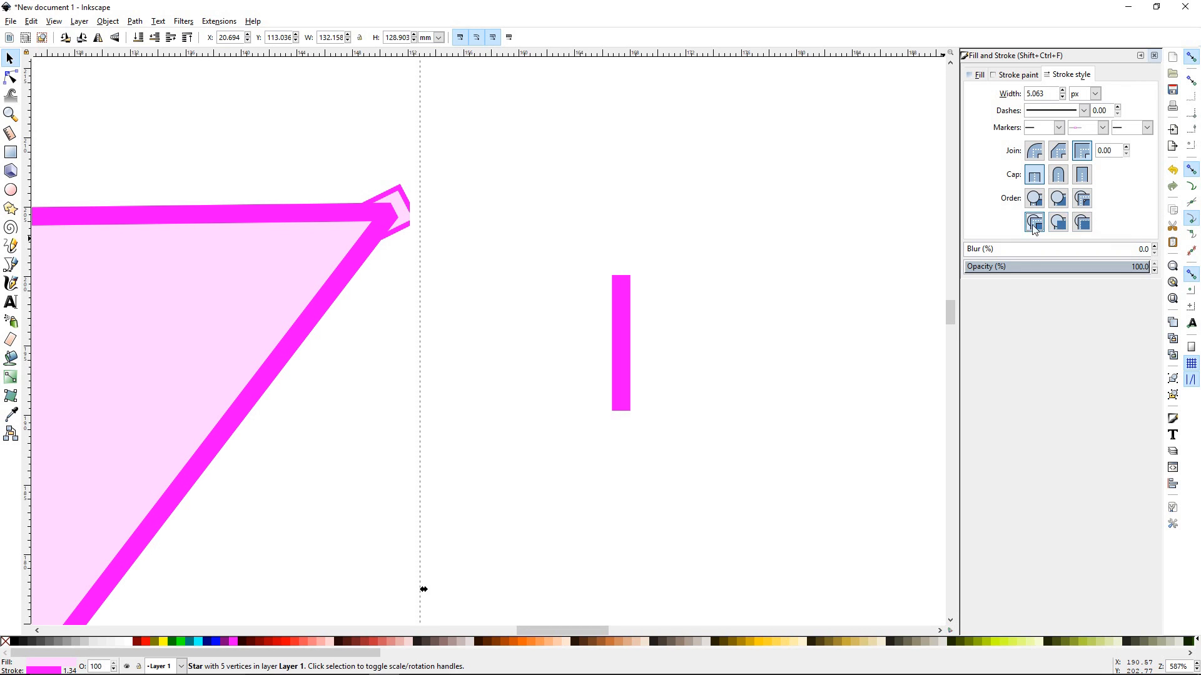
{"action": "left_click", "coordinate": [1060, 224]}
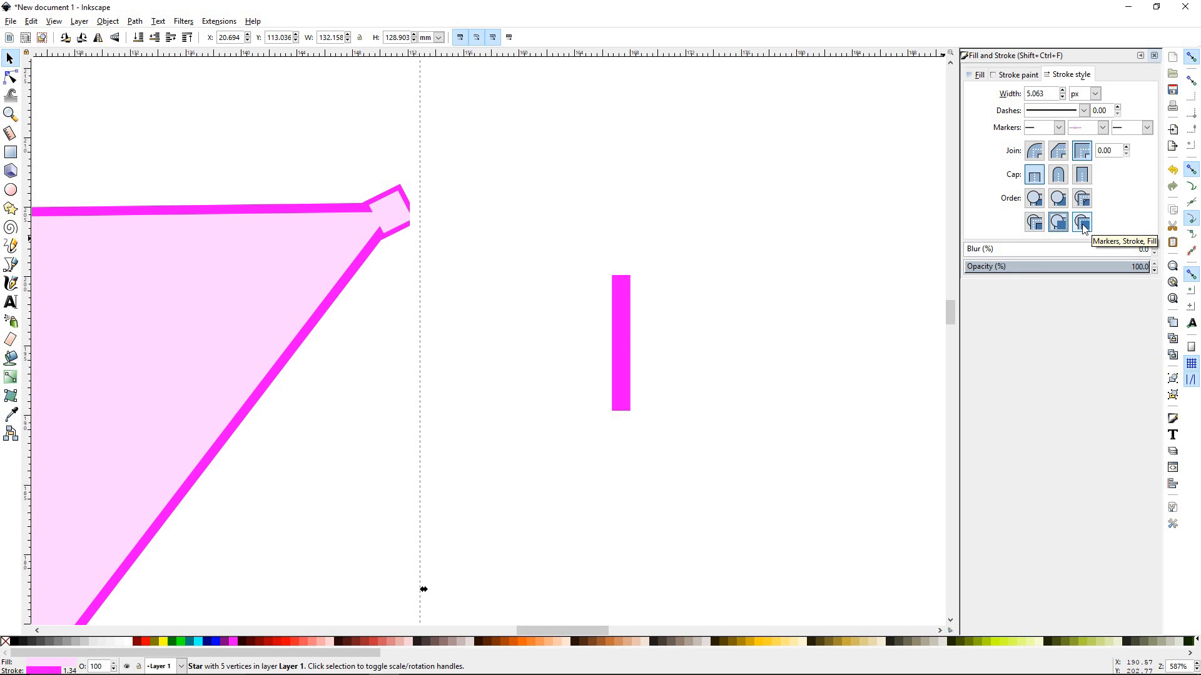
{"action": "left_click", "coordinate": [1085, 225]}
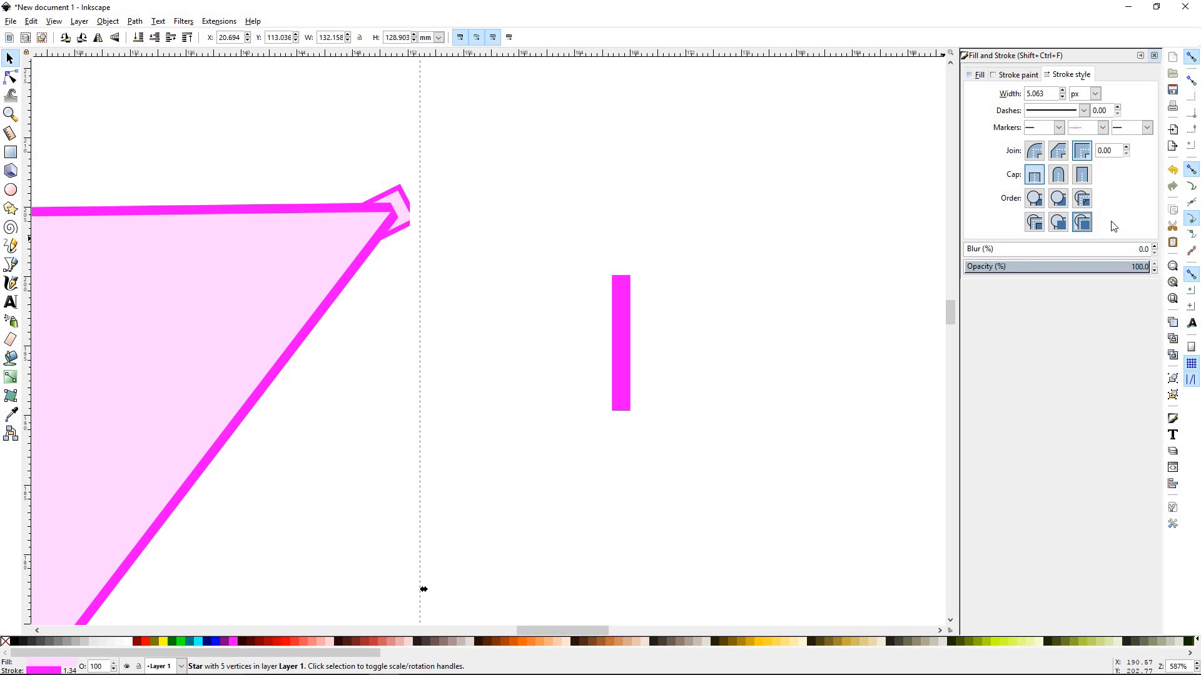